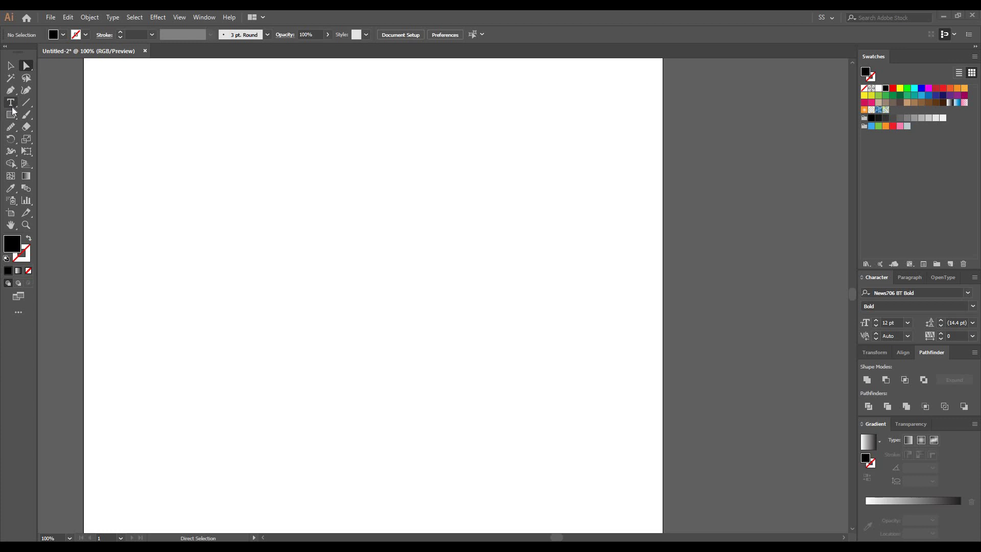
- Add the point text "AR" in News706 BT Bold and enlarge it to about 229 pt
left_click(11, 102)
left_click(224, 233)
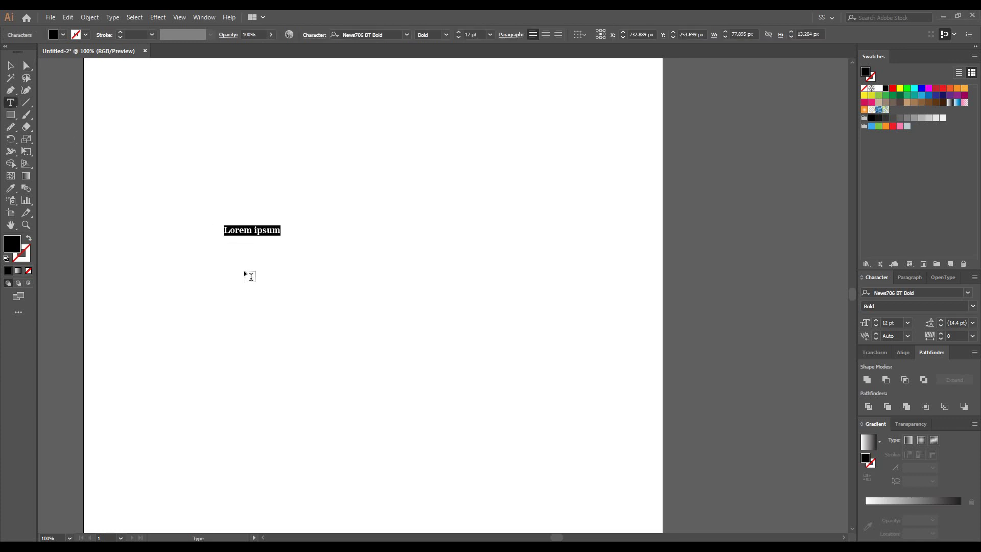
type("A")
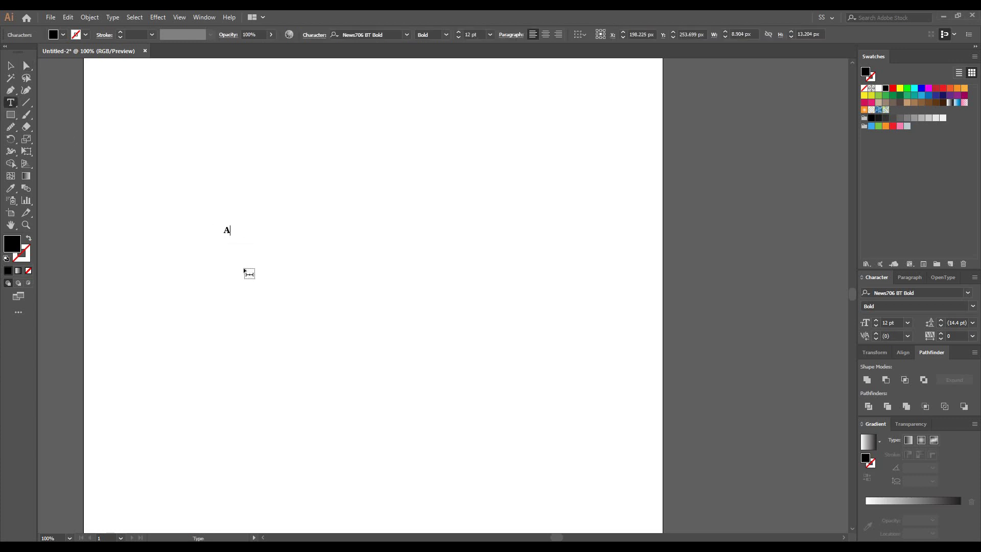
key("Escape")
left_click_drag(341, 315, 479, 408)
- Place a duplicate of the AR lettering beyond the artboard's right edge as a spare copy
left_click_drag(396, 321, 749, 237)
right_click(408, 258)
left_click(383, 235)
left_click_drag(695, 255, 749, 257)
- Convert the AR text on the artboard to outlines and ungroup the letters
right_click(373, 261)
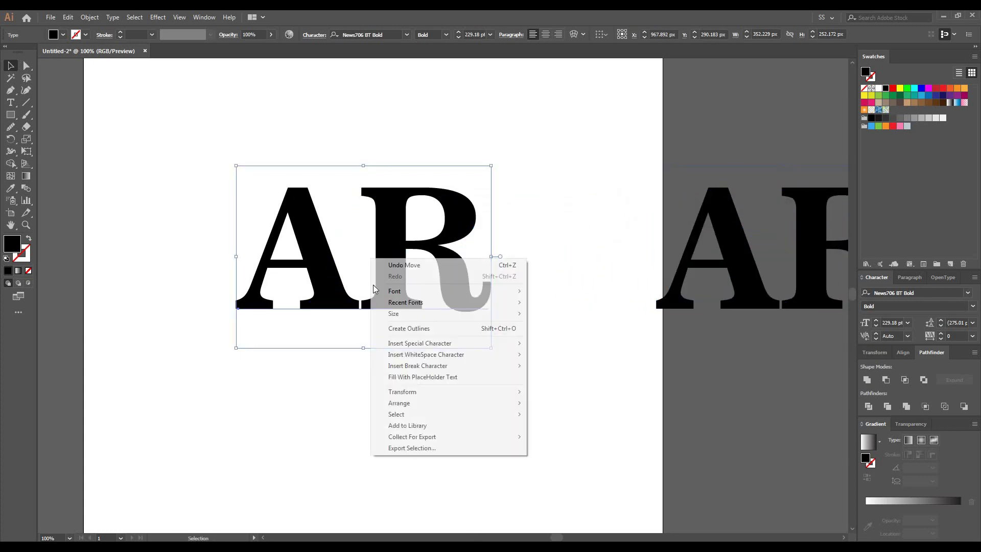
left_click(391, 329)
right_click(389, 297)
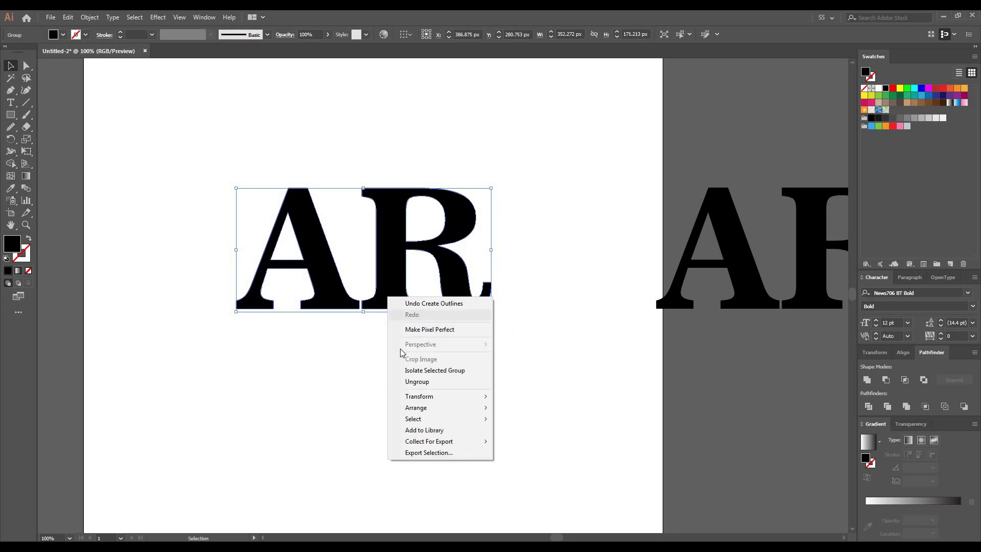
left_click(406, 382)
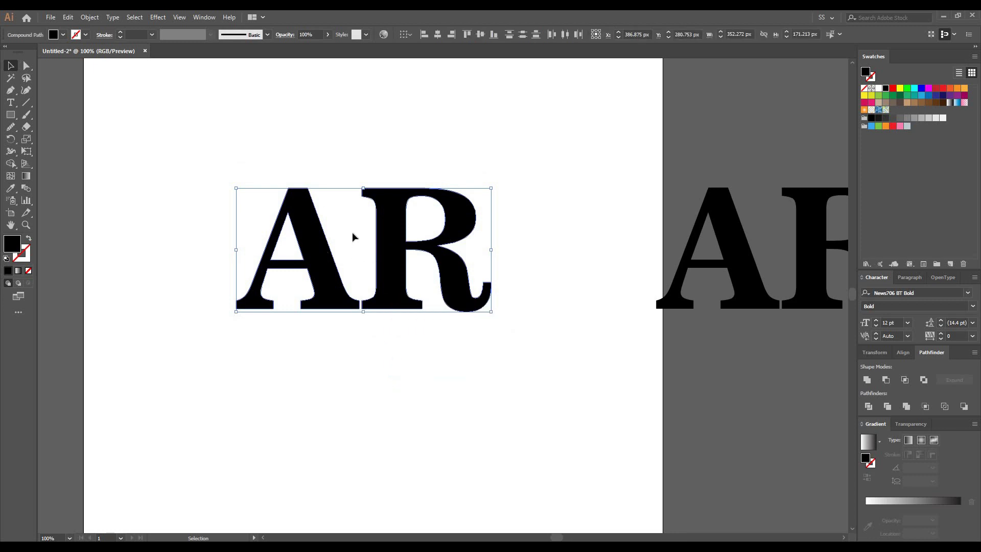
- Erase the R's vertical stem with the Eraser tool, keeping only its bowl and curved leg
left_click(360, 243)
scroll(360, 243, "up", 2)
left_click(418, 248)
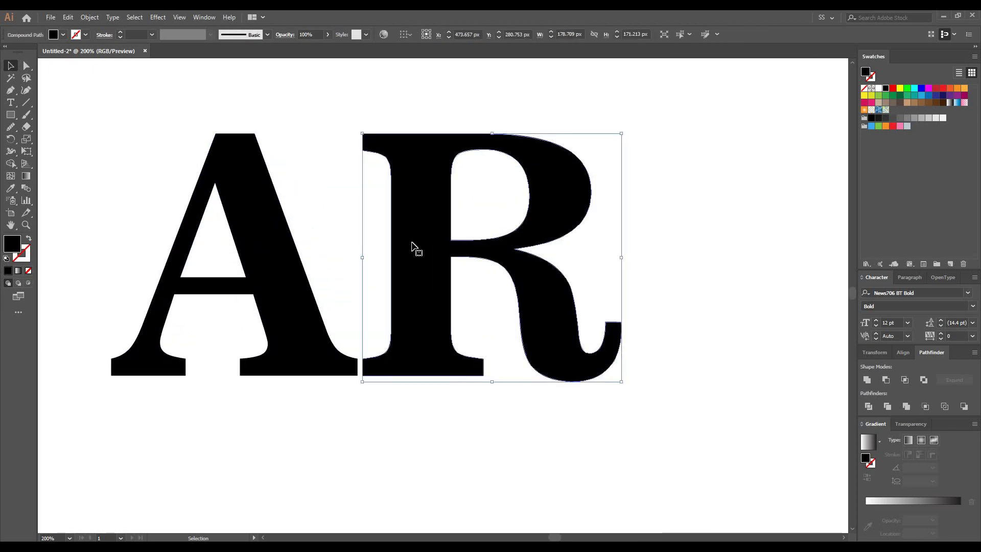
left_click(26, 128)
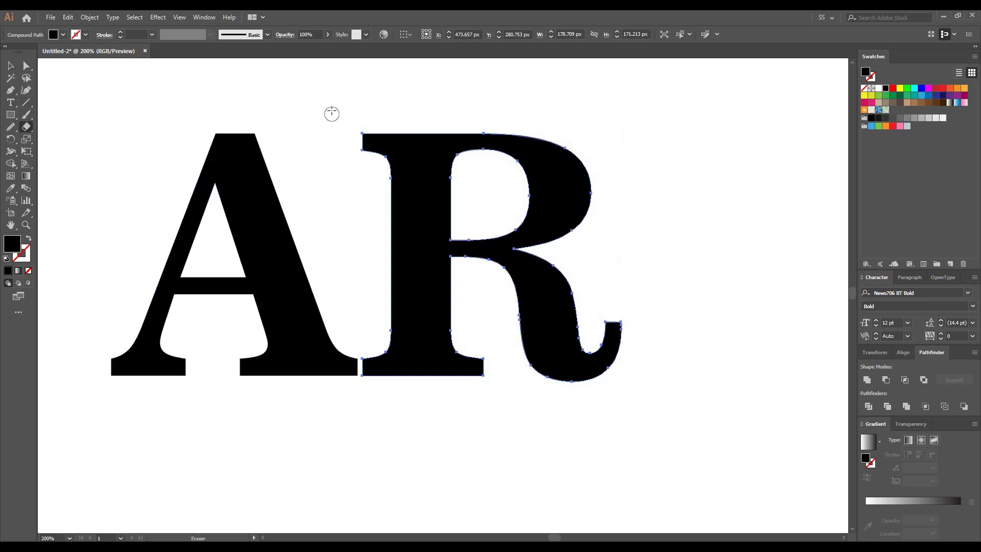
mouse_move(369, 272)
left_mouse_down()
mouse_move(420, 397)
mouse_move(457, 400)
left_mouse_up()
left_click_drag(500, 327, 445, 401)
left_click(13, 65)
- Draw a closed five-point Pen shape covering the A's crossbar between its two inner edges
scroll(131, 291, "up", 3)
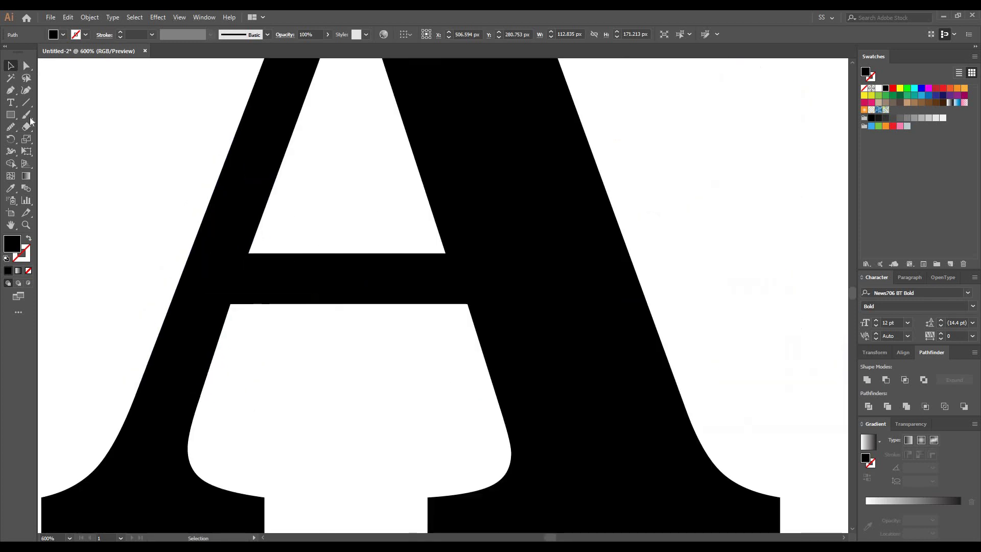
left_click(12, 91)
left_click(241, 348)
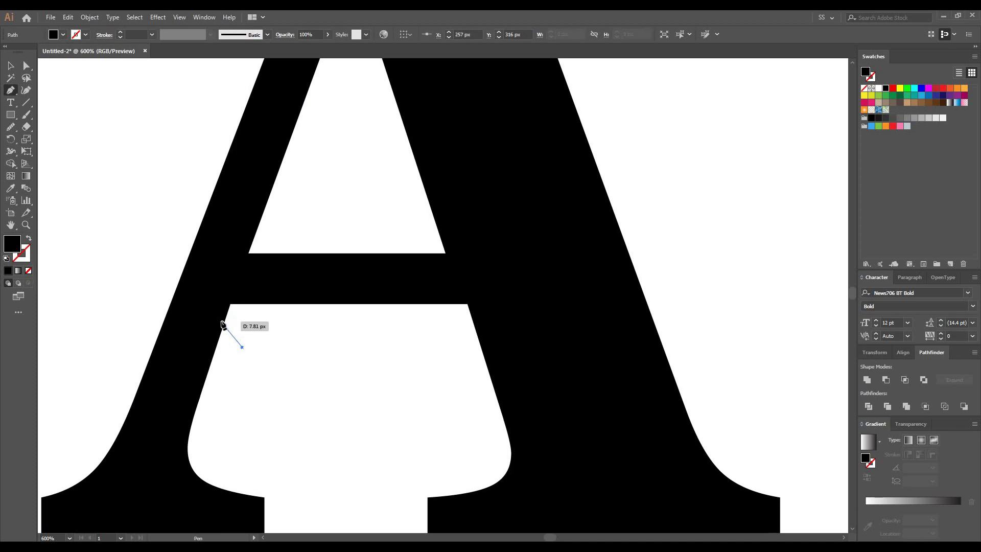
left_click(224, 322)
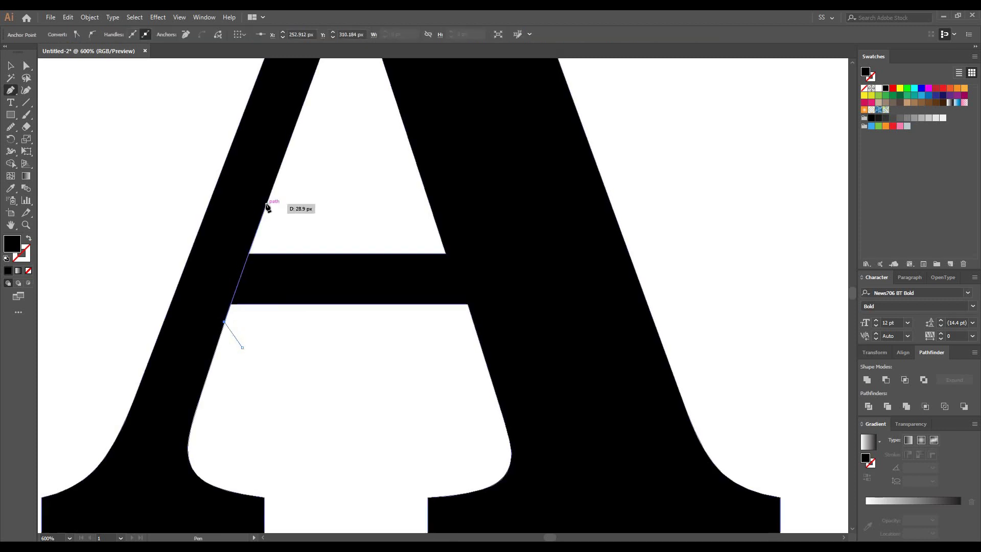
left_click(267, 204)
left_click(427, 199)
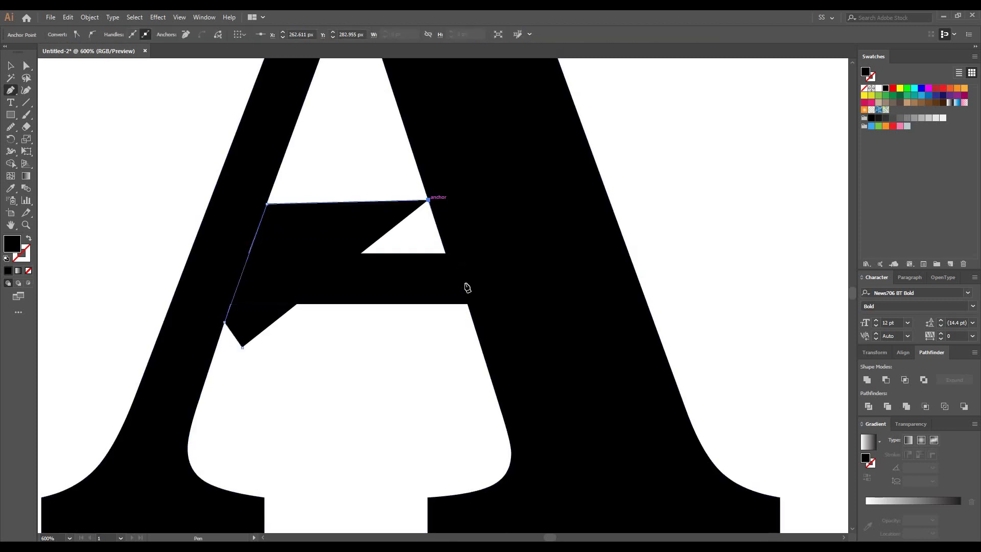
left_click(478, 338)
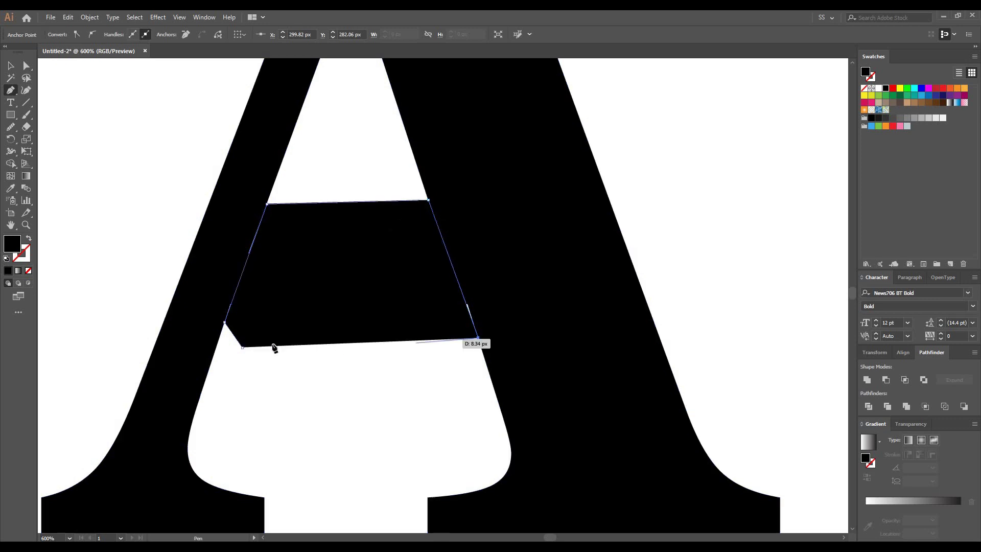
left_click(243, 347)
- Use Shape Builder to merge the crossbar area into one separate piece and join the small sliver to the A's right leg
left_click_drag(653, 159, 124, 419)
left_click(12, 165)
mouse_move(299, 215)
left_mouse_down()
mouse_move(302, 308)
mouse_move(480, 273)
mouse_move(478, 286)
left_mouse_up()
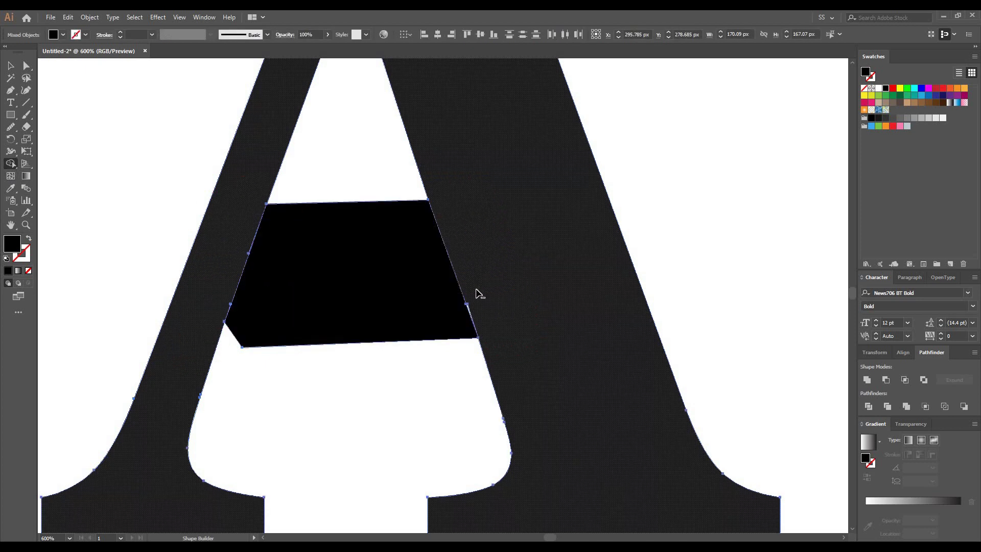
scroll(475, 292, "up", 3)
scroll(471, 336, "up", 2)
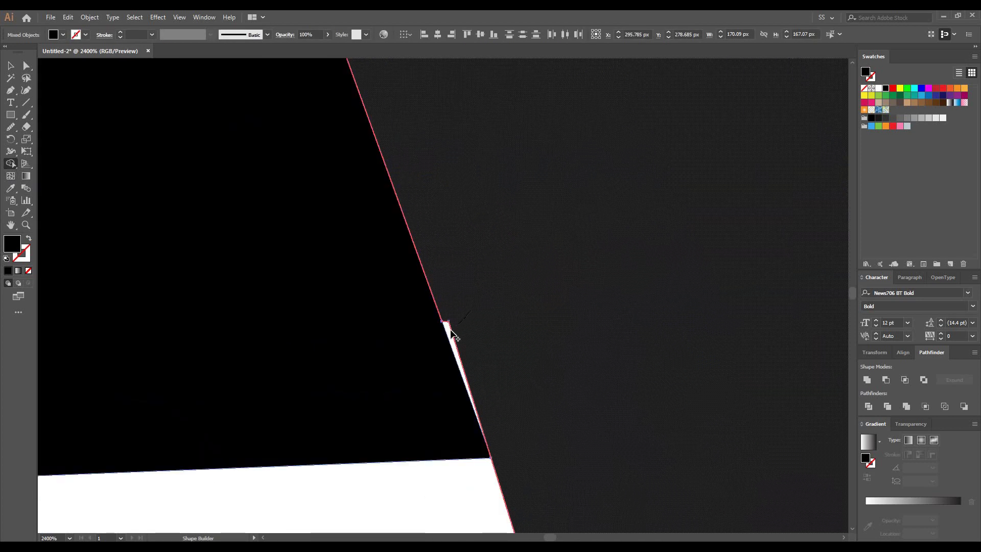
left_click_drag(449, 330, 468, 341)
scroll(471, 342, "down", 4)
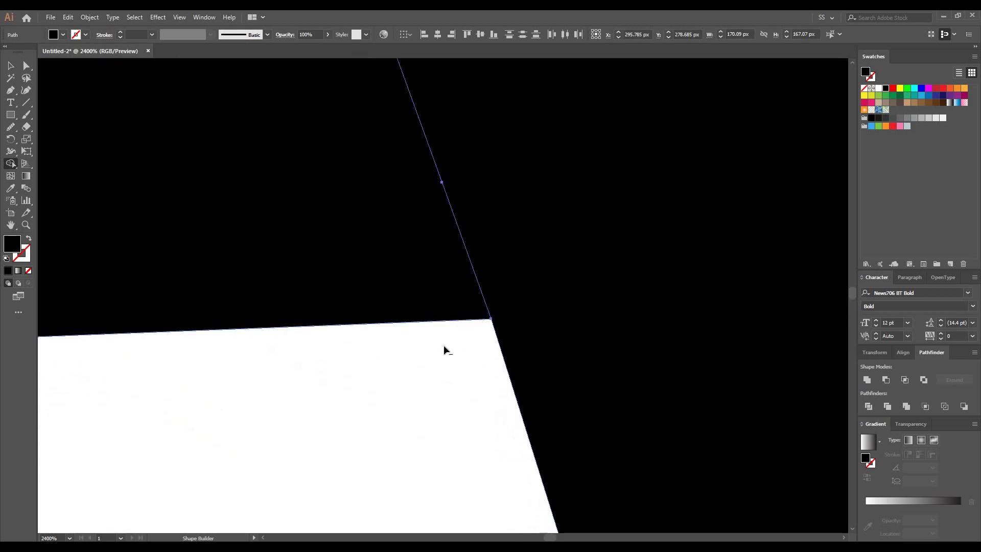
- Delete the separated crossbar piece from the A
scroll(442, 346, "down", 2)
left_click(26, 66)
left_click(368, 301)
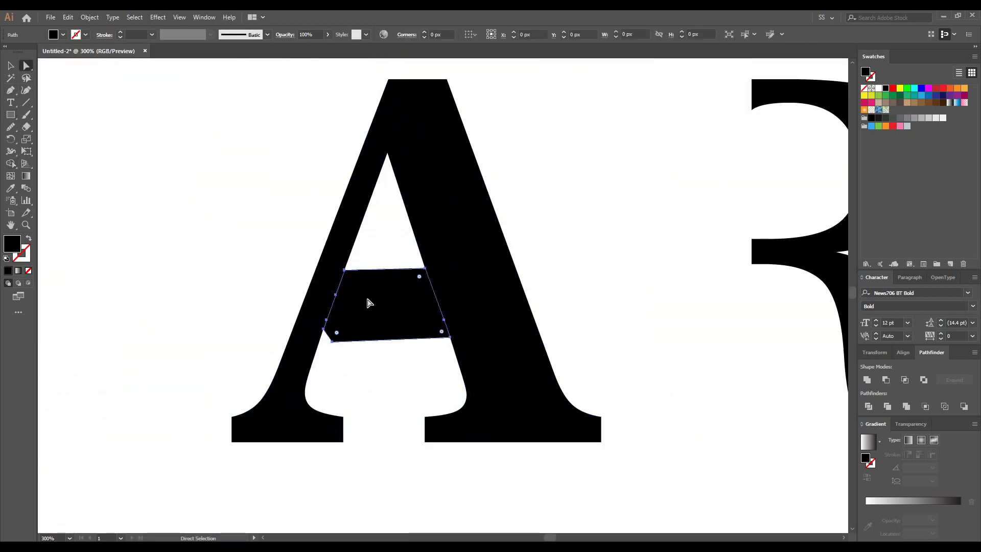
key("Delete")
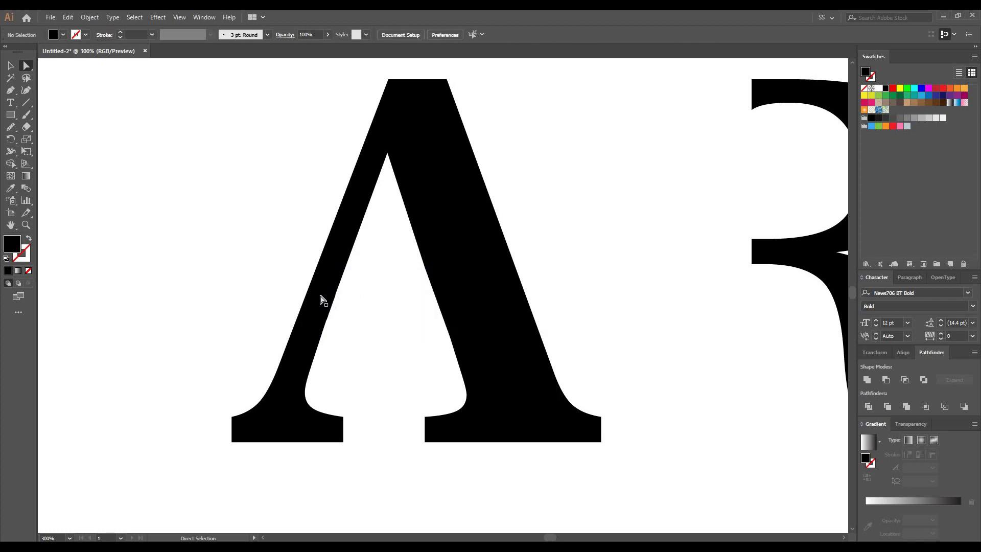
- Move the stemless R left so that its lower stub meets the A's right leg
scroll(247, 280, "down", 1)
left_click_drag(650, 215, 529, 215)
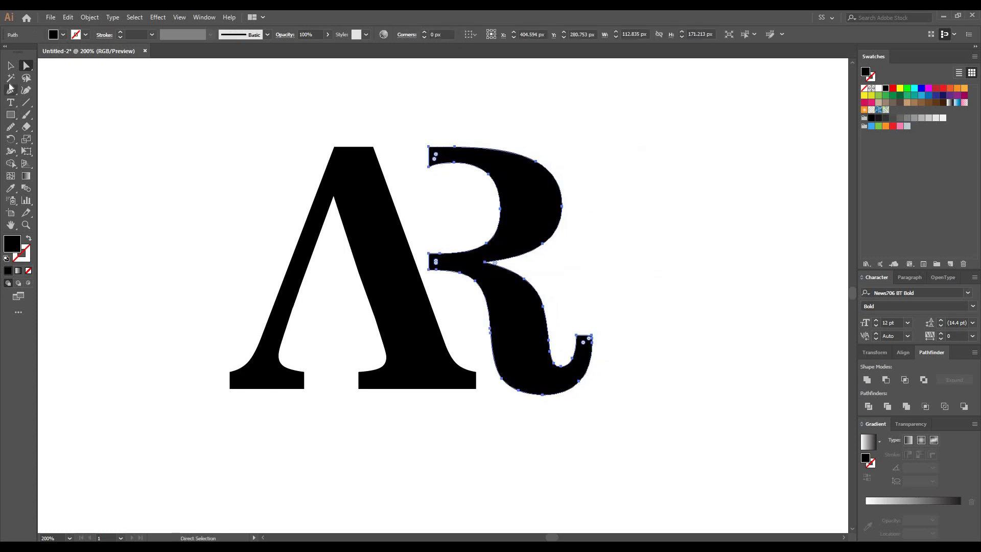
- Draw a closed Pen shape joining the A's apex to the R's upper arm, with its underside curving into the bowl
left_click(10, 92)
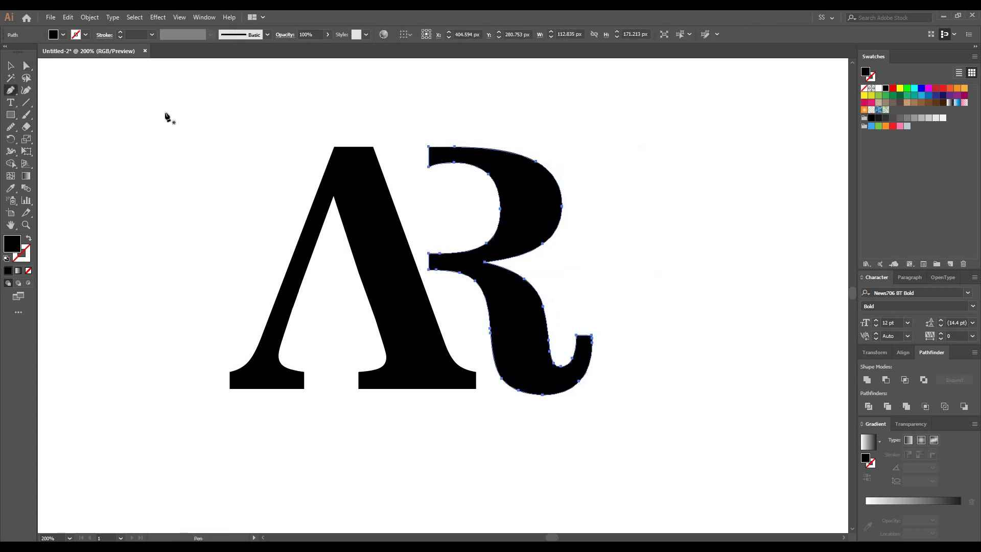
scroll(377, 147, "up", 3)
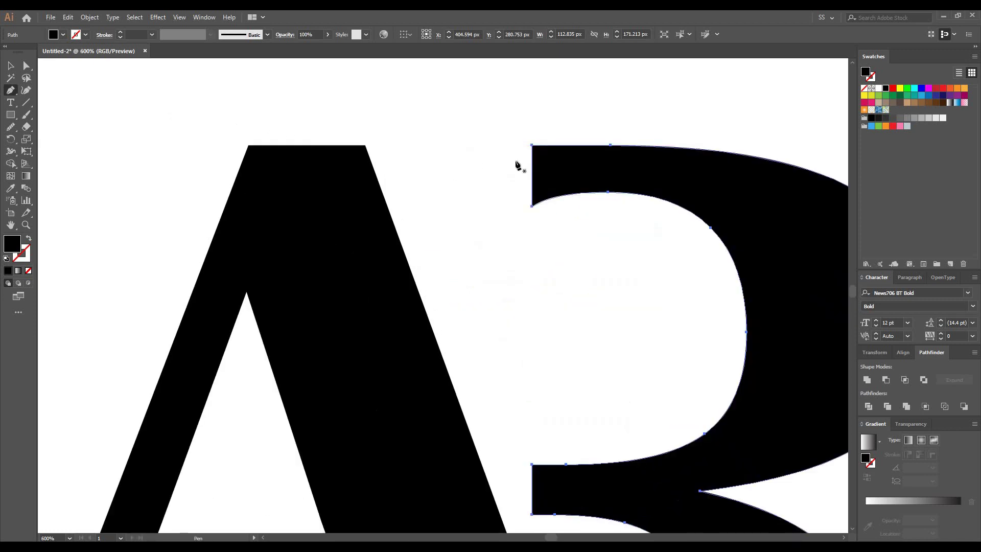
left_click(564, 145)
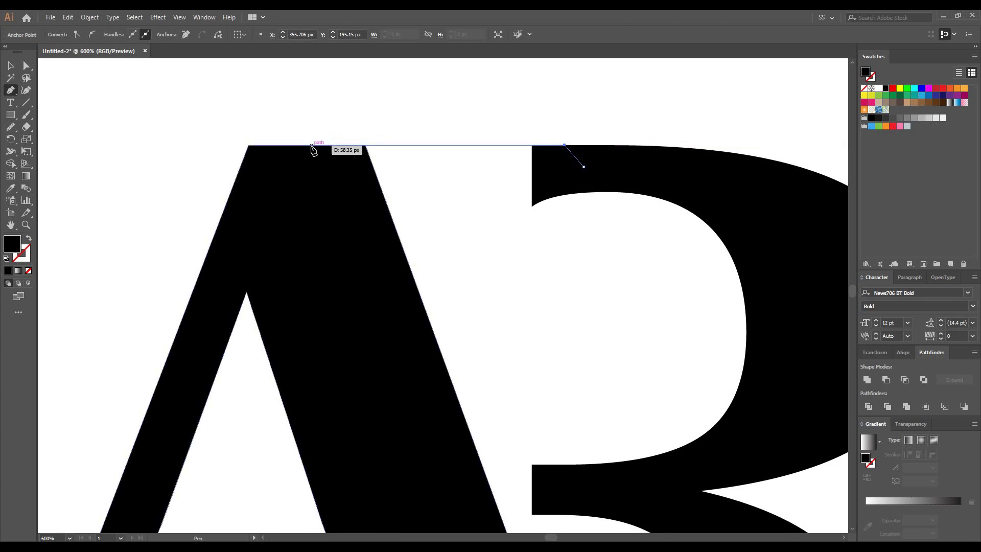
left_click(311, 145)
left_click(392, 396)
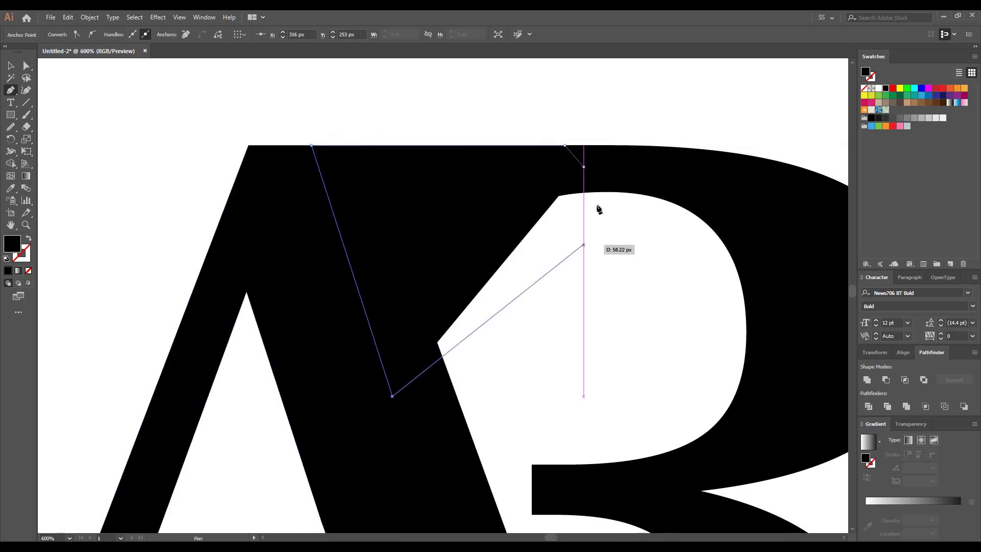
left_click(623, 193)
left_click_drag(662, 201, 803, 211)
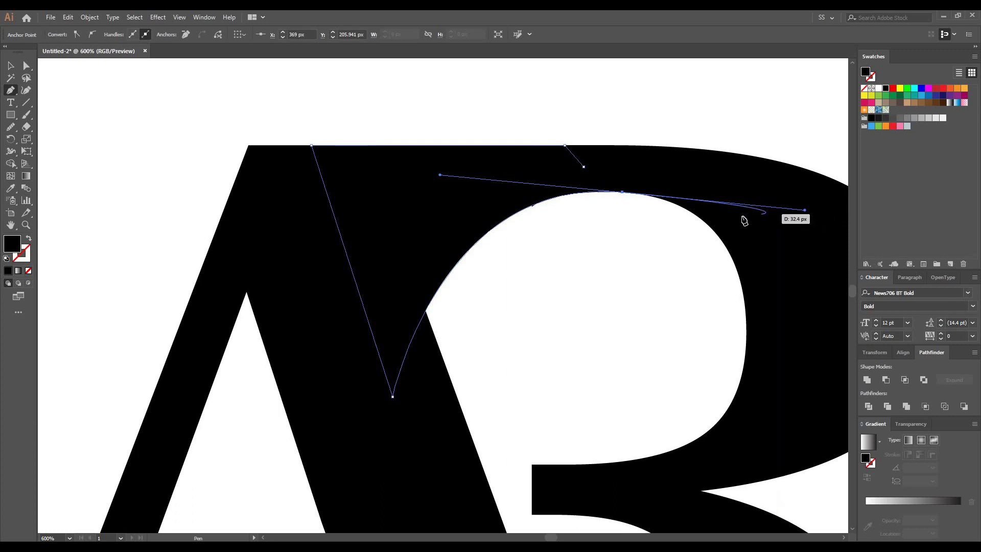
left_click_drag(624, 193, 623, 193)
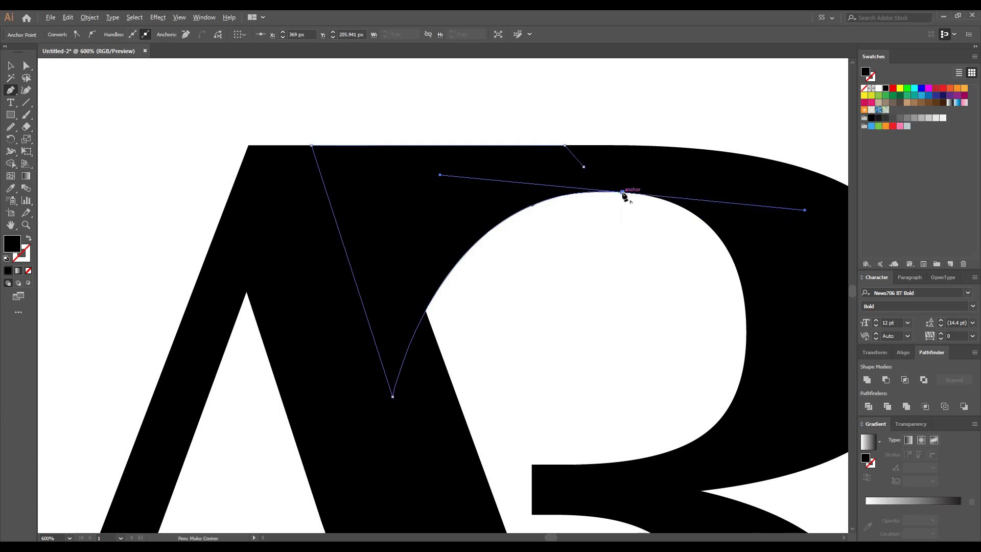
left_click(584, 167)
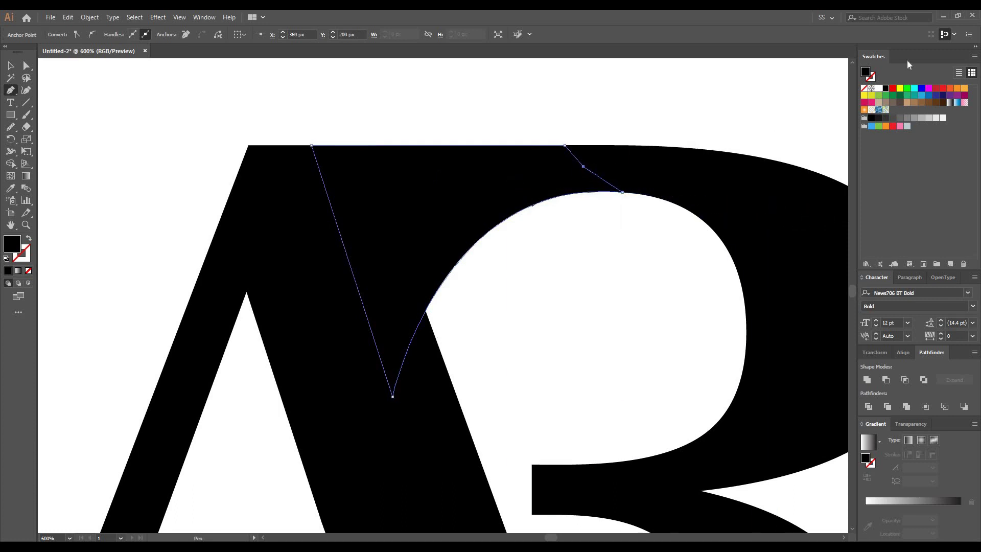
- Draw a closed Pen crossbar from the R's middle stub across the A, with a curved lower edge tapering toward the left leg
scroll(353, 226, "down", 3)
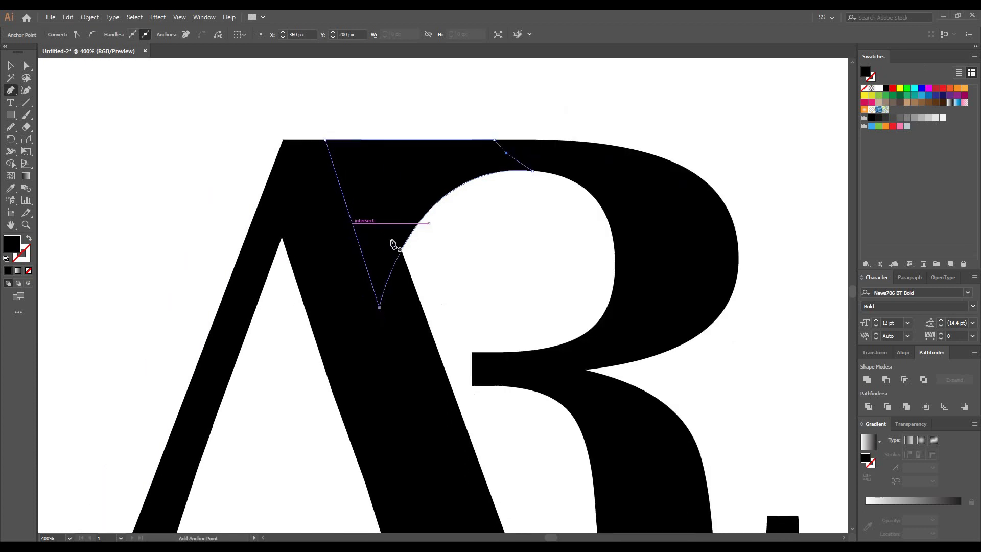
scroll(424, 340, "down", 2)
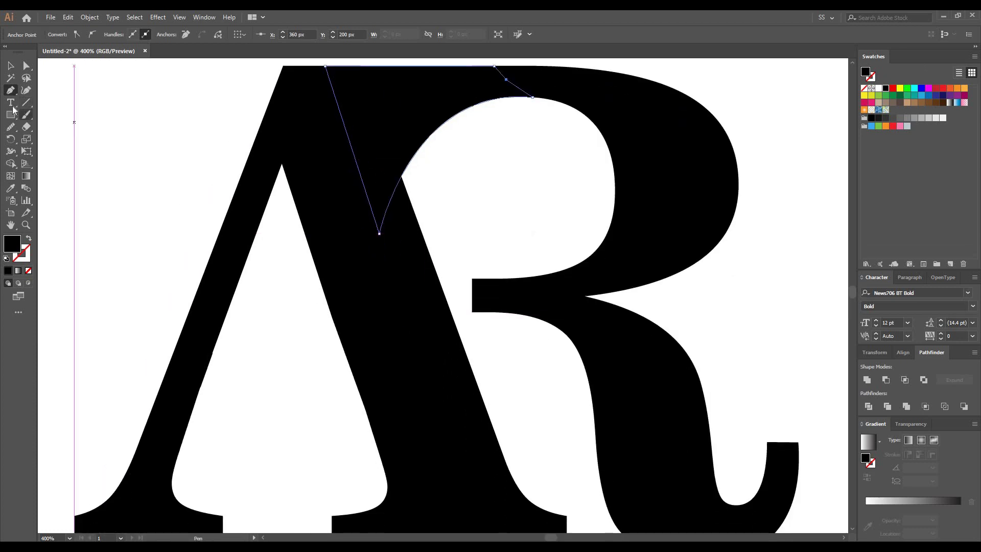
left_click_drag(501, 290, 500, 279)
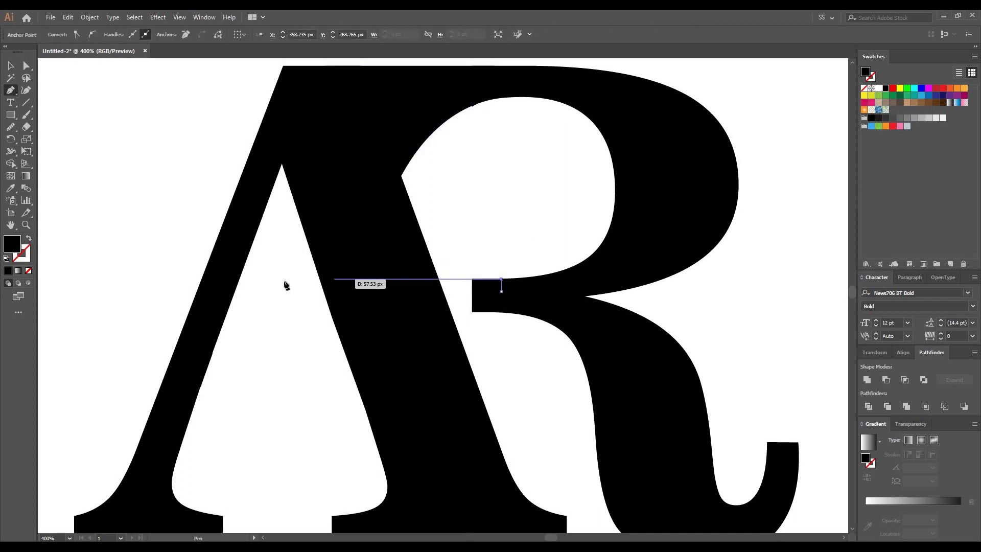
left_click(262, 280)
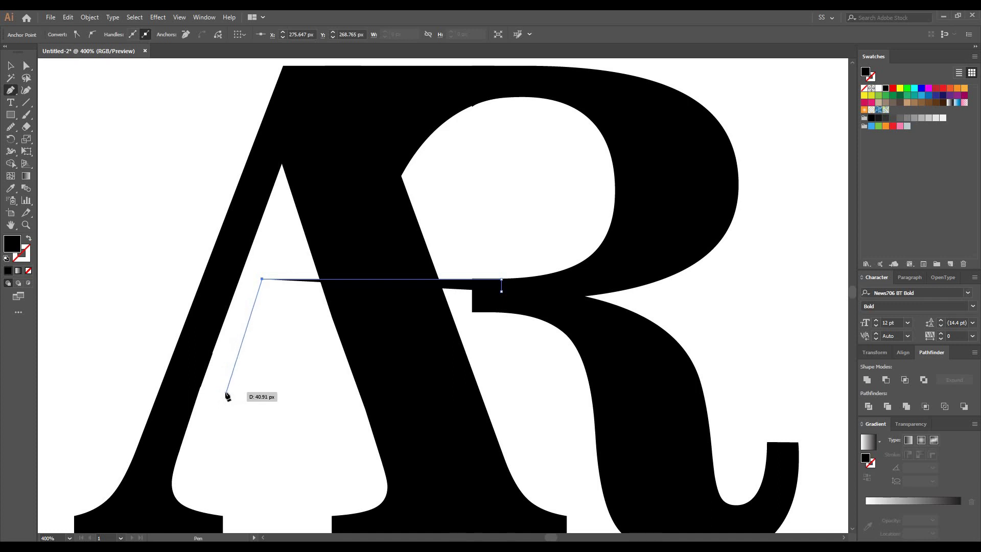
left_click(226, 392)
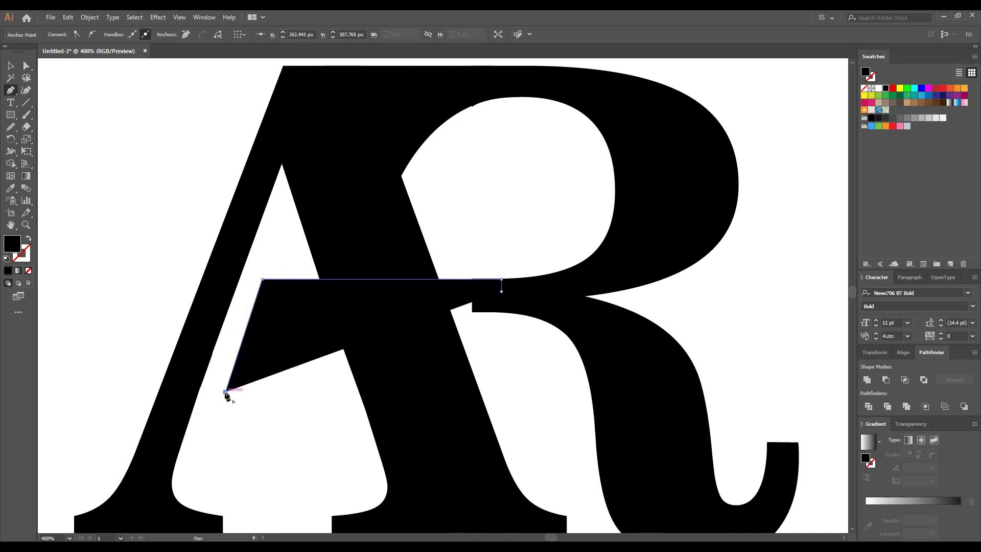
scroll(227, 394, "down", 3)
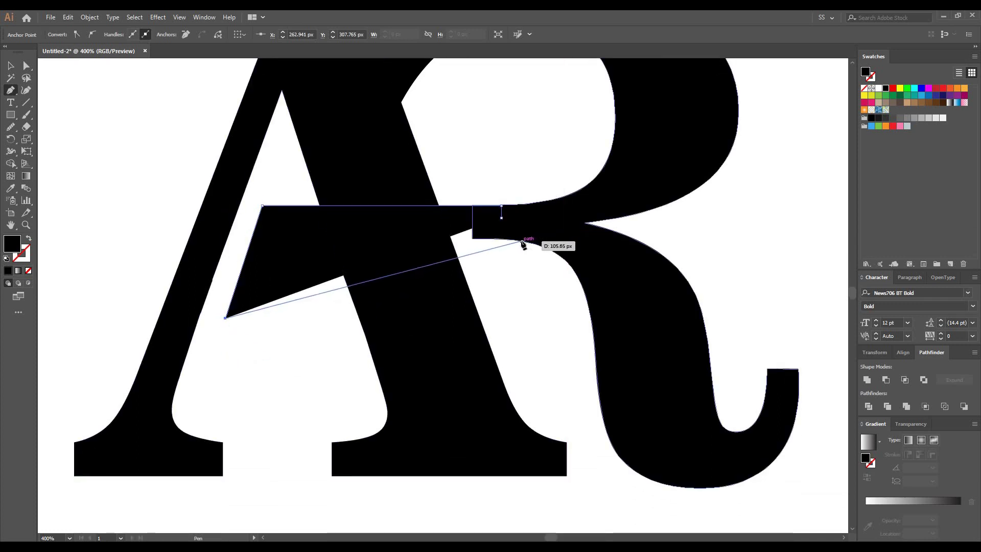
left_click_drag(521, 240, 679, 257)
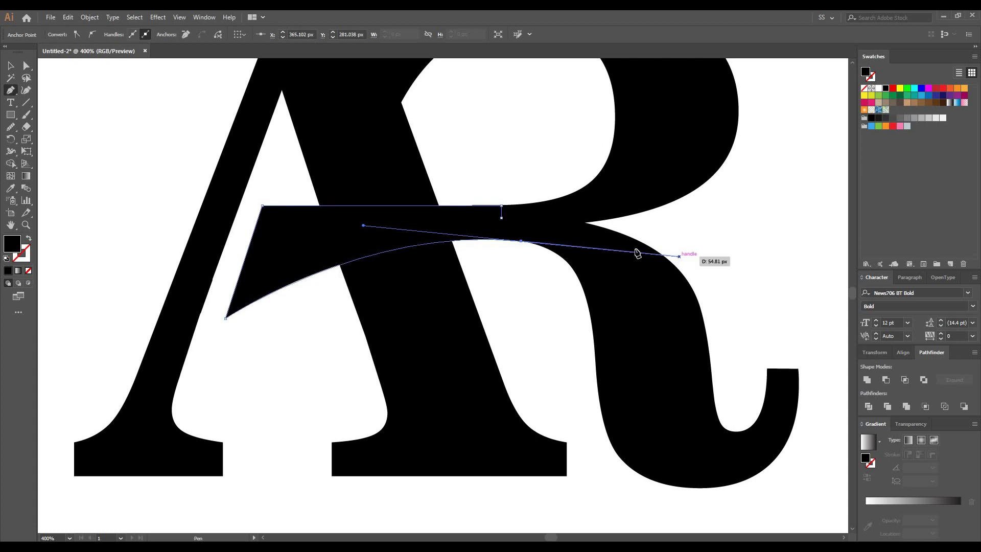
left_click(522, 241)
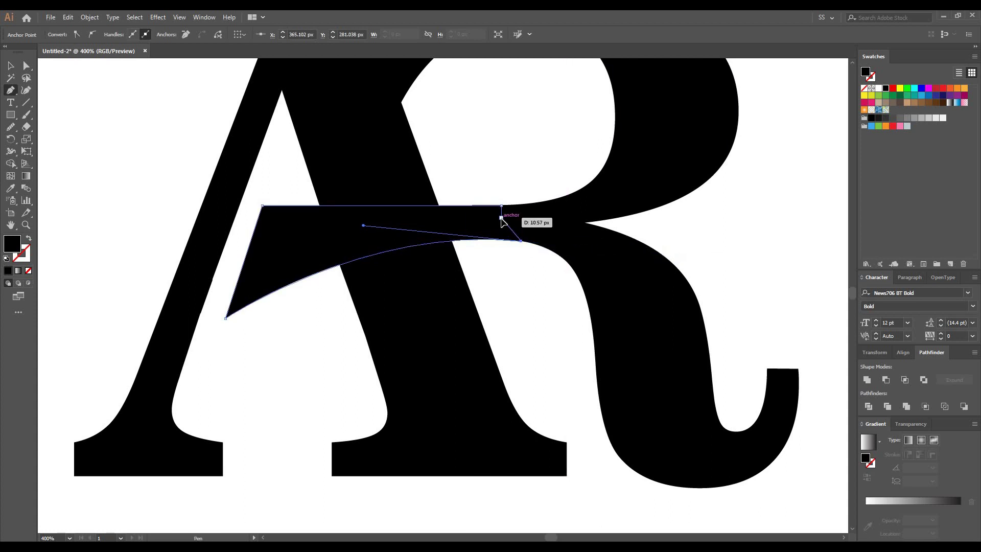
left_click(9, 65)
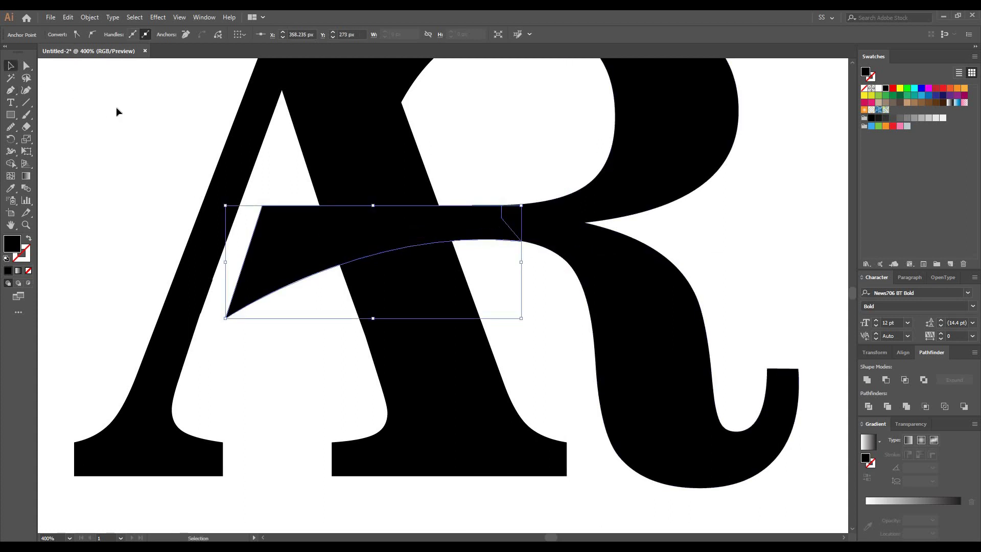
- Fill both Pen-drawn connector shapes, the upper one and the crossbar, with the yellow swatch
left_click(95, 100)
scroll(284, 400, "up", 2)
left_click(274, 302)
left_click(445, 90, "shift")
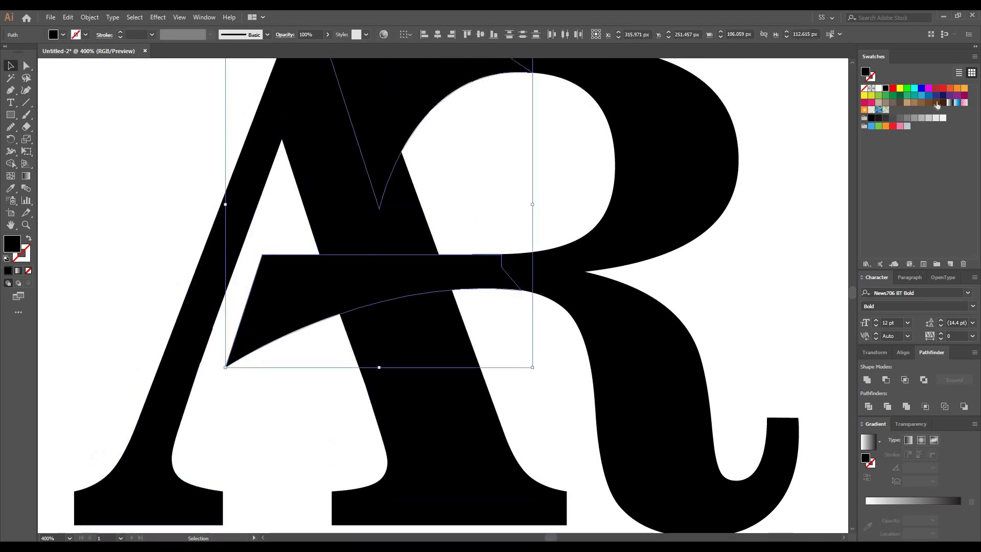
left_click(900, 88)
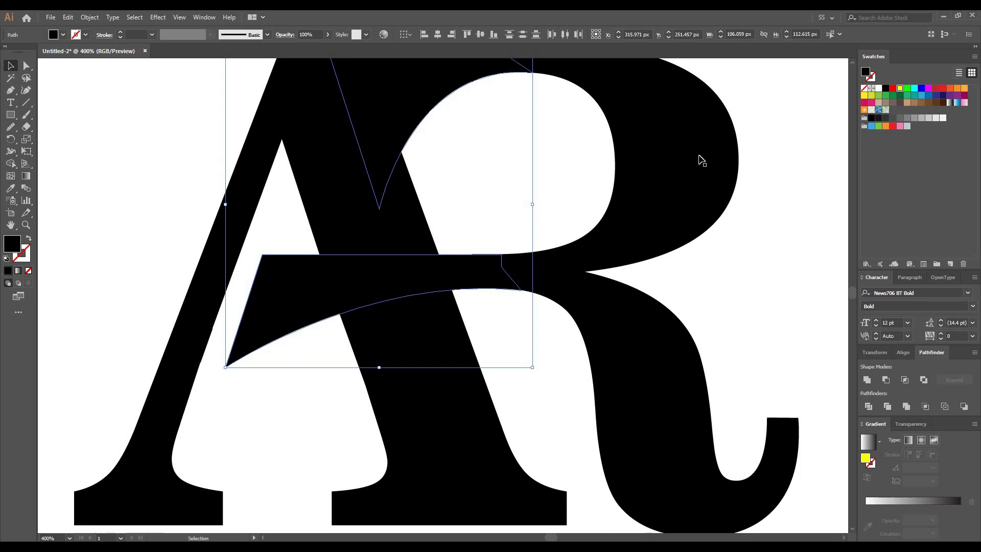
left_click(713, 285)
- Copy the yellow crossbar shape to the clipboard
scroll(412, 327, "up", 1)
left_click(380, 297)
key("a")
key("v")
left_click(68, 17)
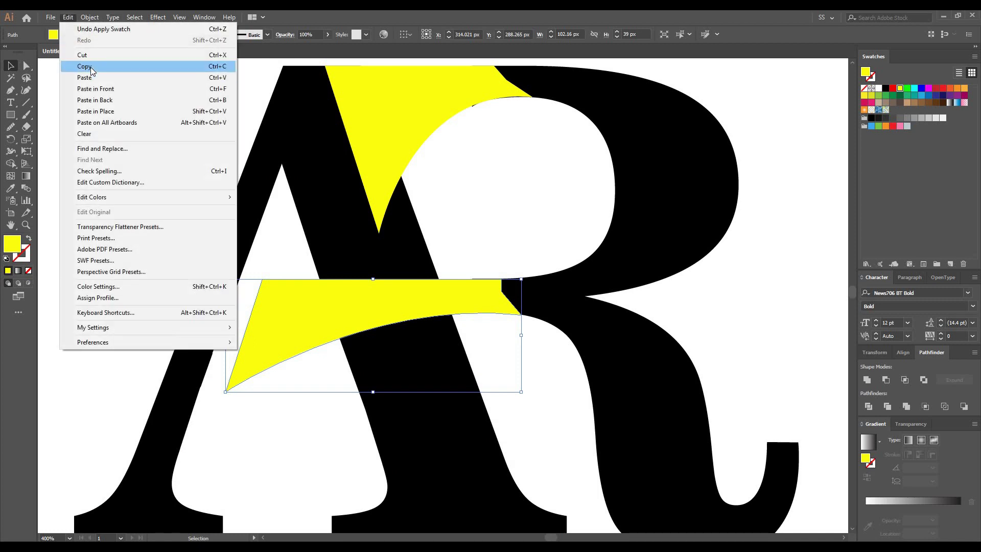
left_click(90, 66)
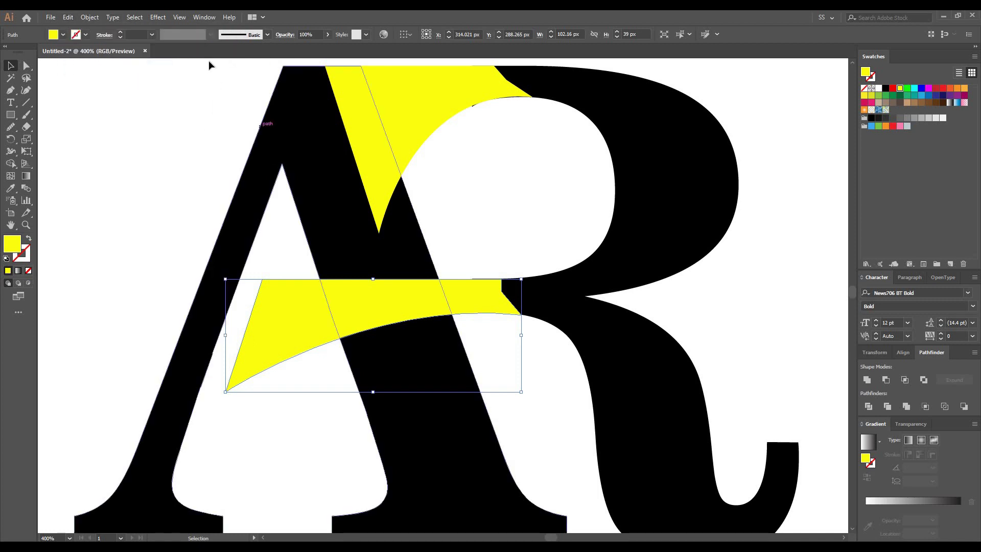
- Give the yellow crossbar an orange stroke with a weight of 11 pt
left_click(86, 36)
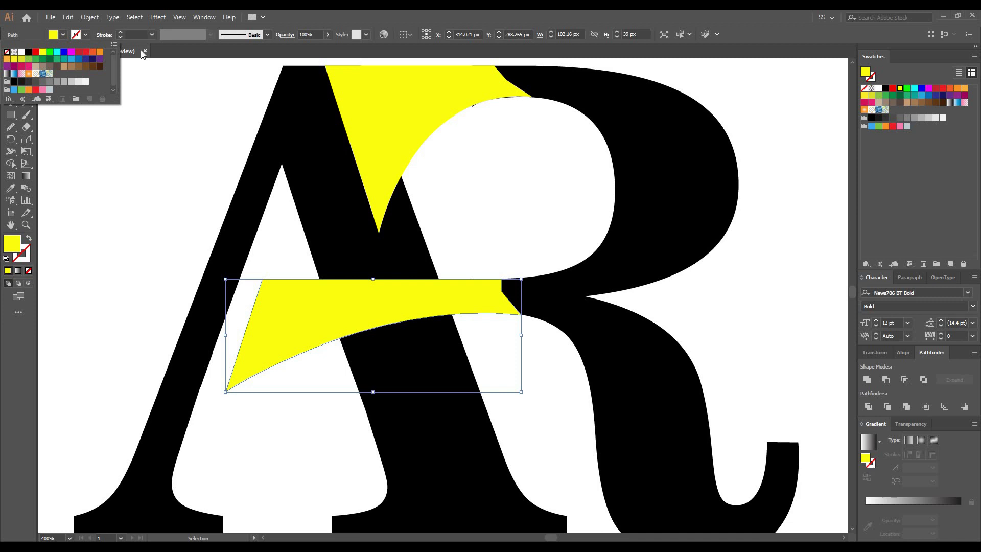
left_click(100, 52)
left_click(136, 35)
key("Up")
key("Up")
key("Up")
key("Up")
key("Up")
key("Up")
key("Up")
key("Up")
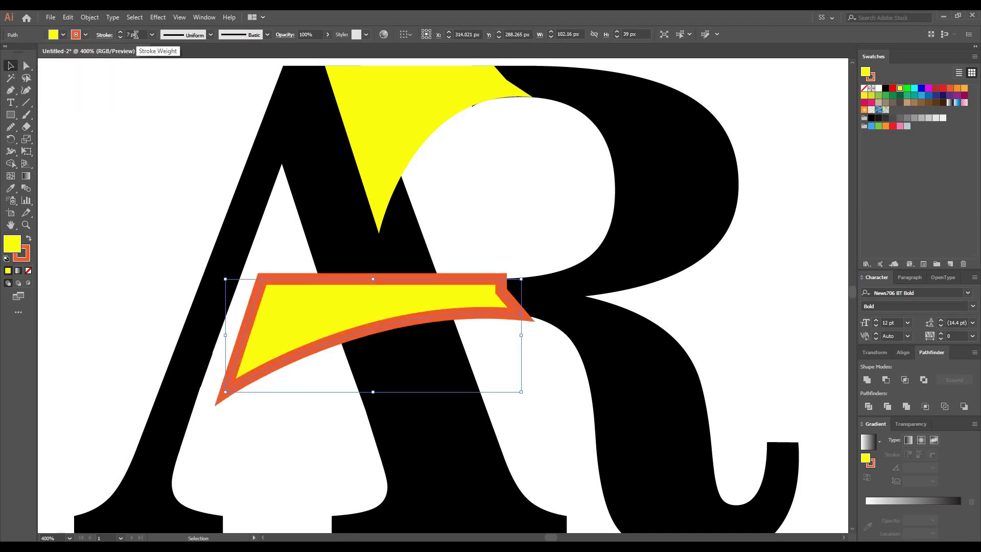
key("Up")
key("Up")
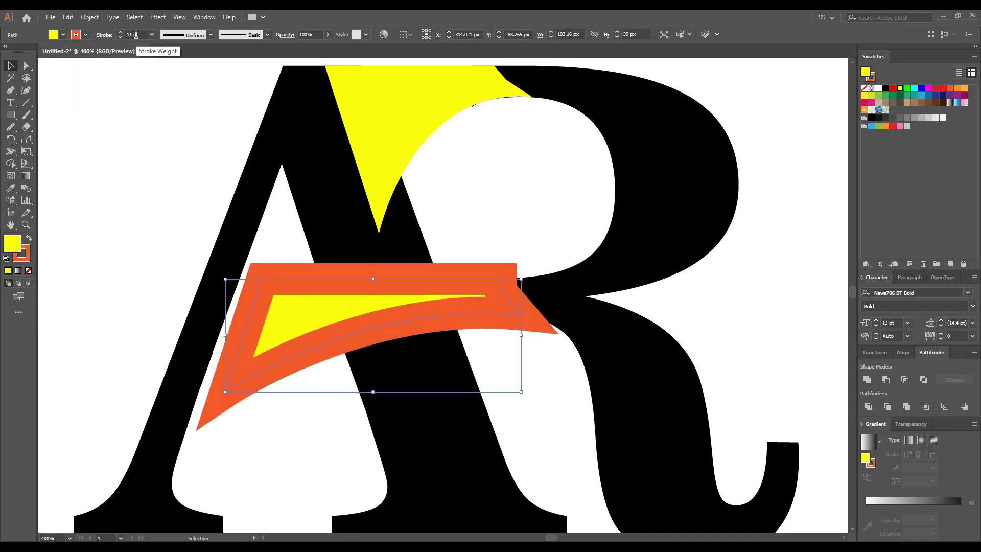
- Expand the crossbar's fill and stroke into shapes
left_click(89, 18)
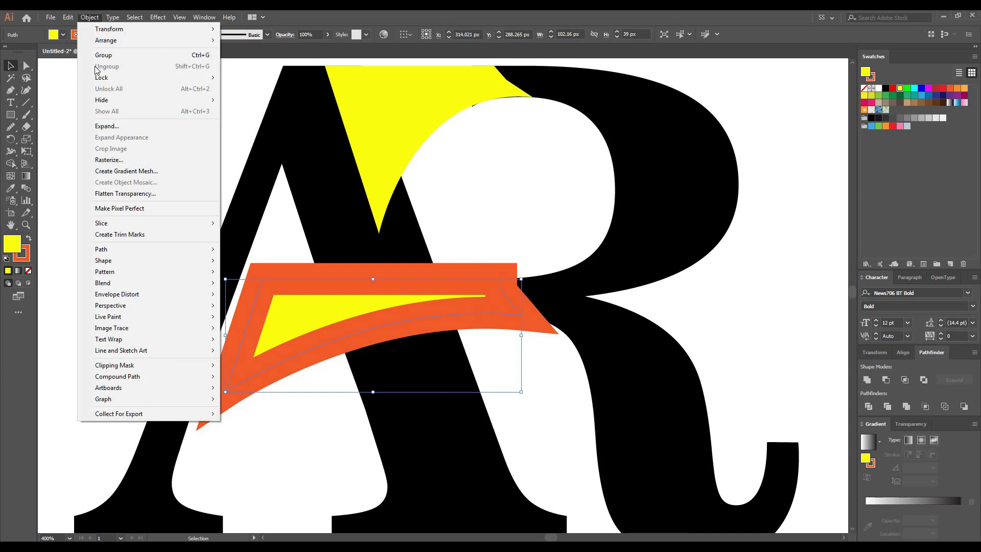
left_click(106, 126)
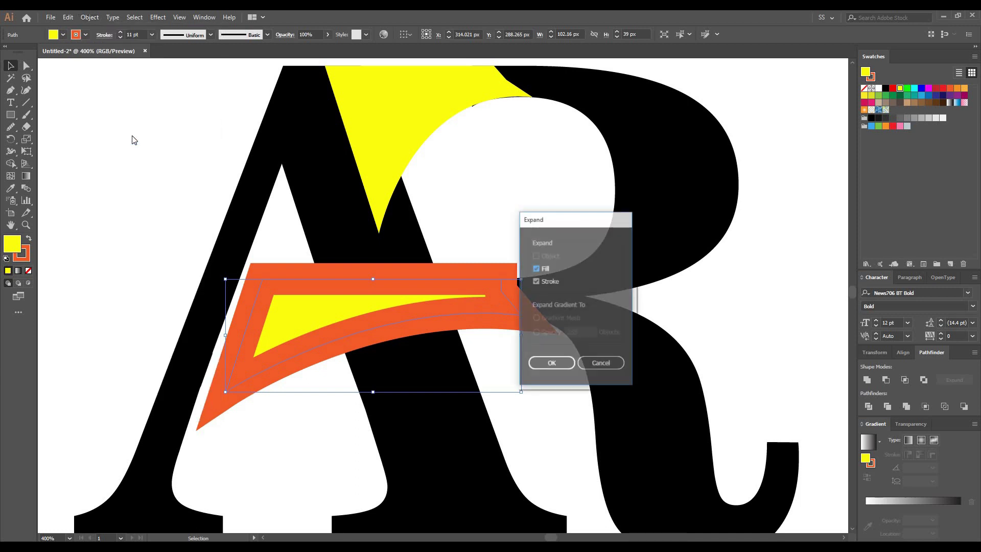
left_click(550, 360)
- Select the expanded crossbar and the A, and merge the crossbar's inner and outline regions with Shape Builder
left_click_drag(514, 234, 396, 361)
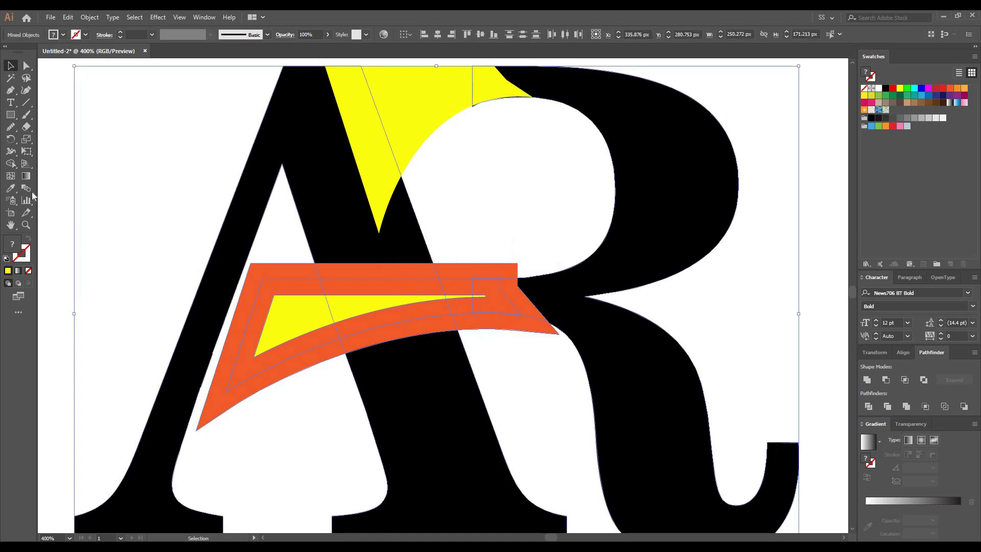
left_click_drag(403, 291, 403, 291)
left_click(10, 164)
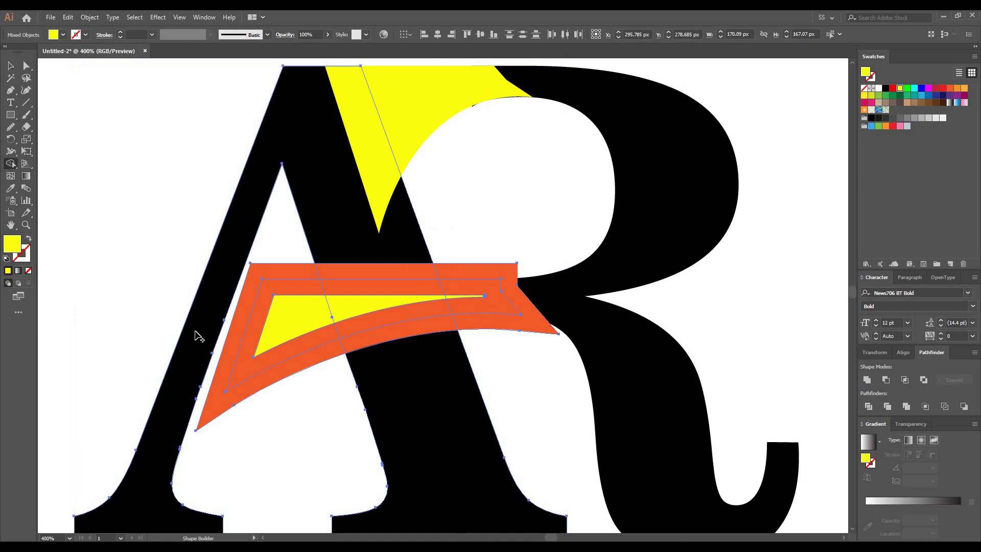
mouse_move(356, 289)
left_mouse_down()
mouse_move(376, 331)
mouse_move(471, 316)
mouse_move(470, 281)
mouse_move(522, 320)
mouse_move(291, 309)
left_mouse_up()
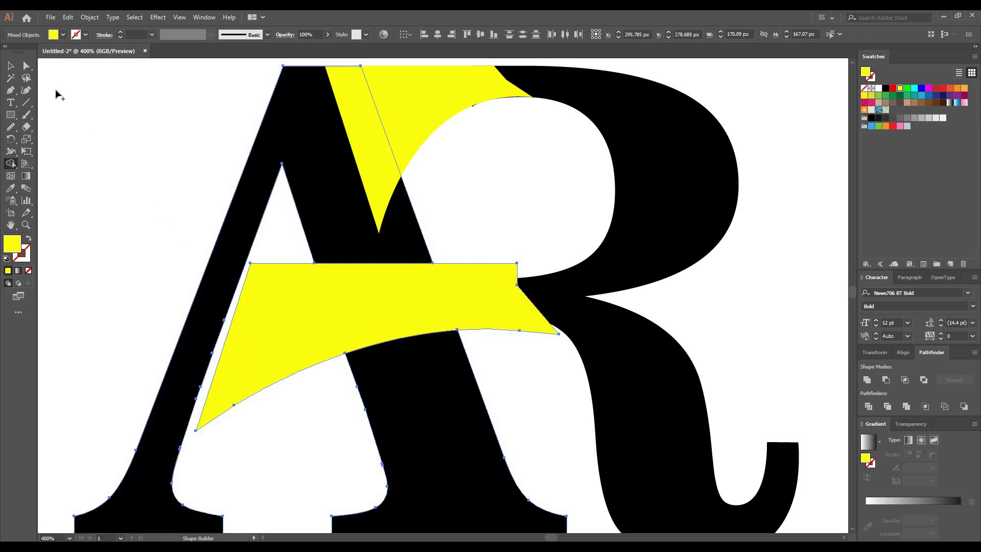
- Delete the merged wide crossbar to leave a gap through the A's thick leg
left_click(26, 65)
left_click(153, 114)
left_click(319, 324)
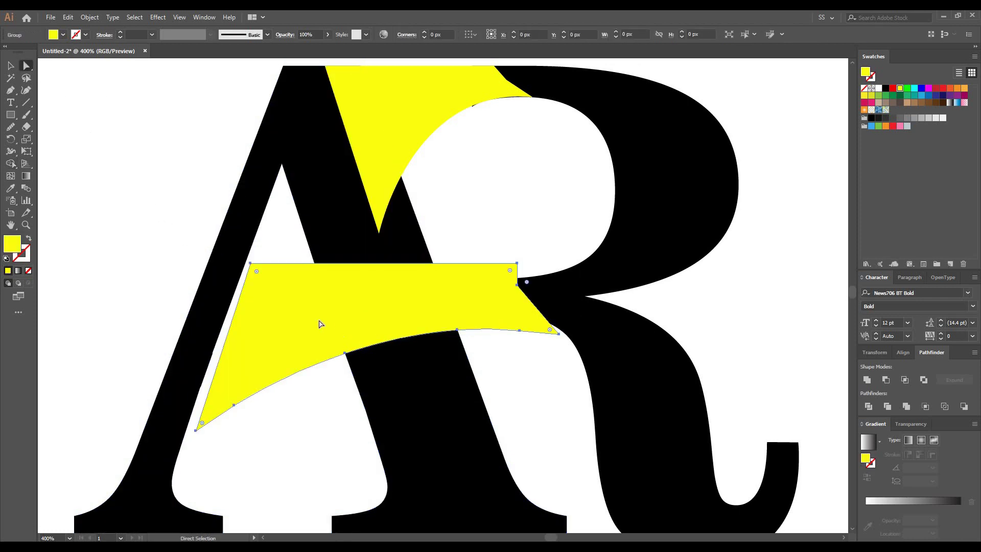
key("Delete")
- Paste the copied crossbar in front so that it sits in the gap at its original position
left_click(407, 143)
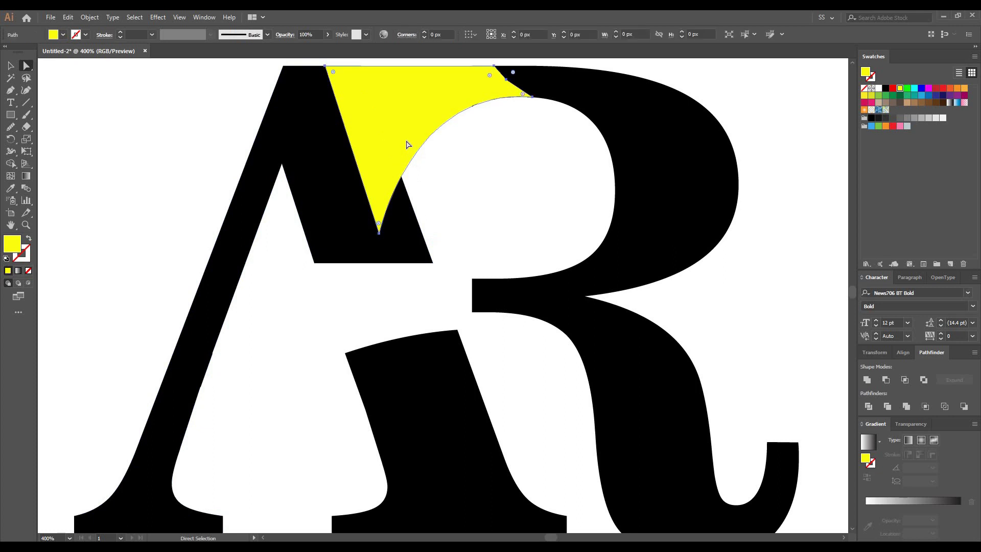
key("ctrl")
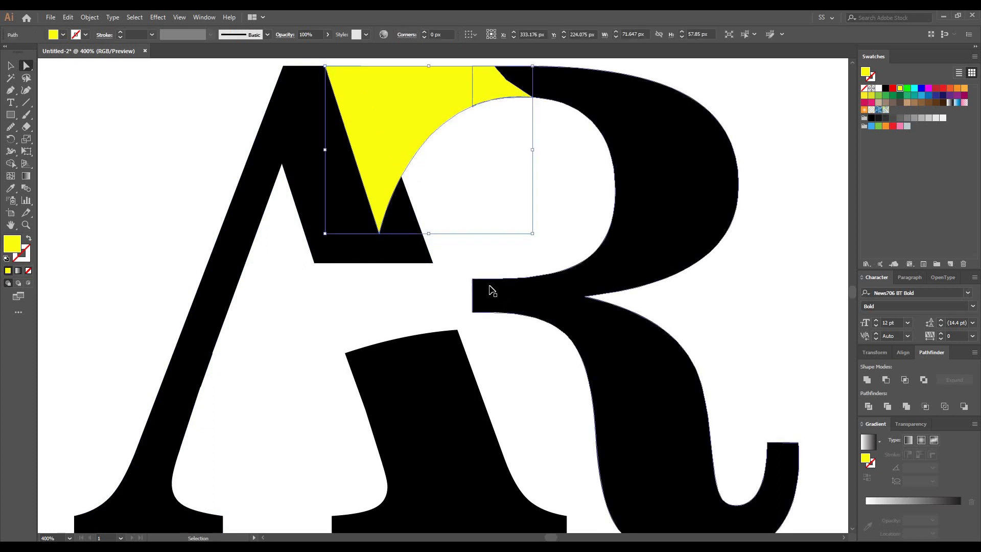
left_click(74, 18)
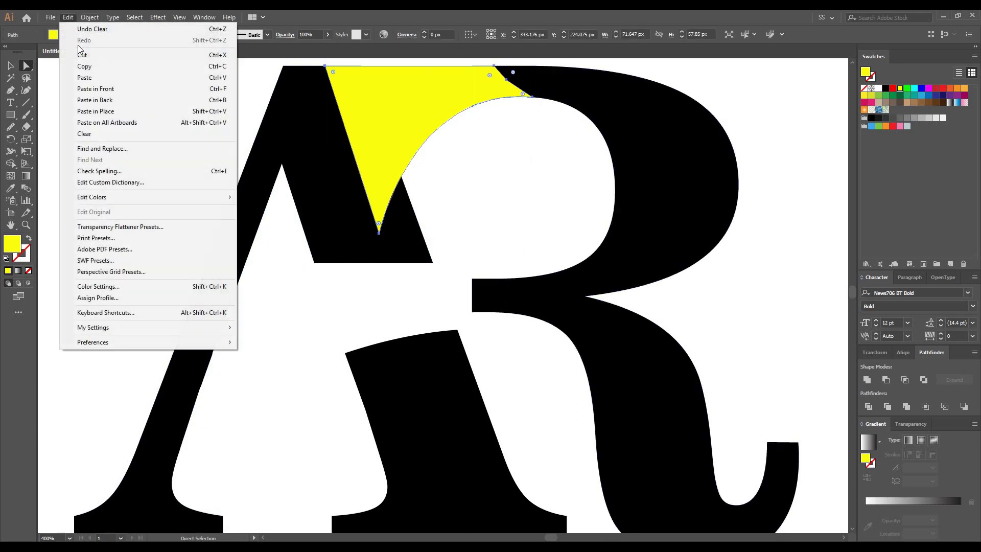
left_click(85, 91)
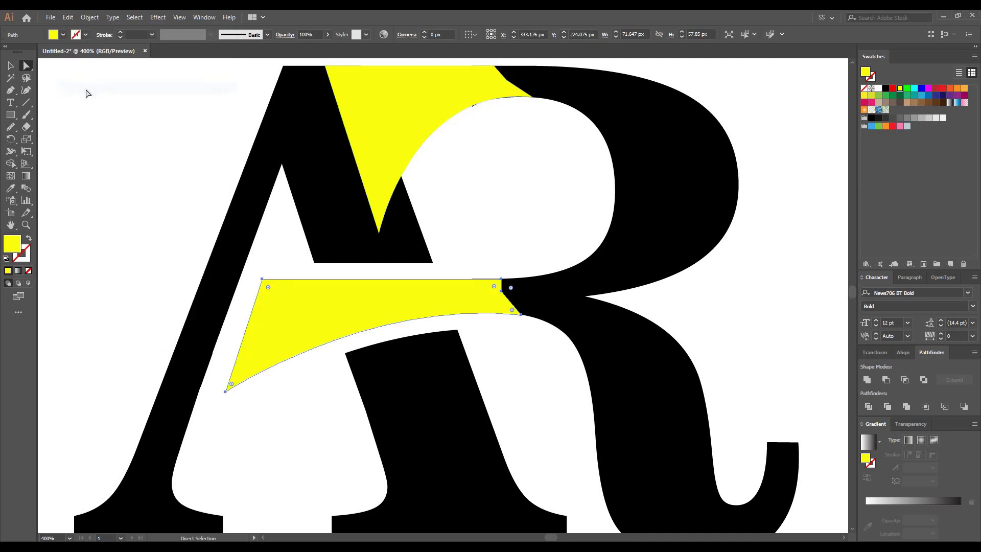
- Shift the crossbar's anchor point at its joint with the R to align the upper edge with the R's contour
left_click(522, 269)
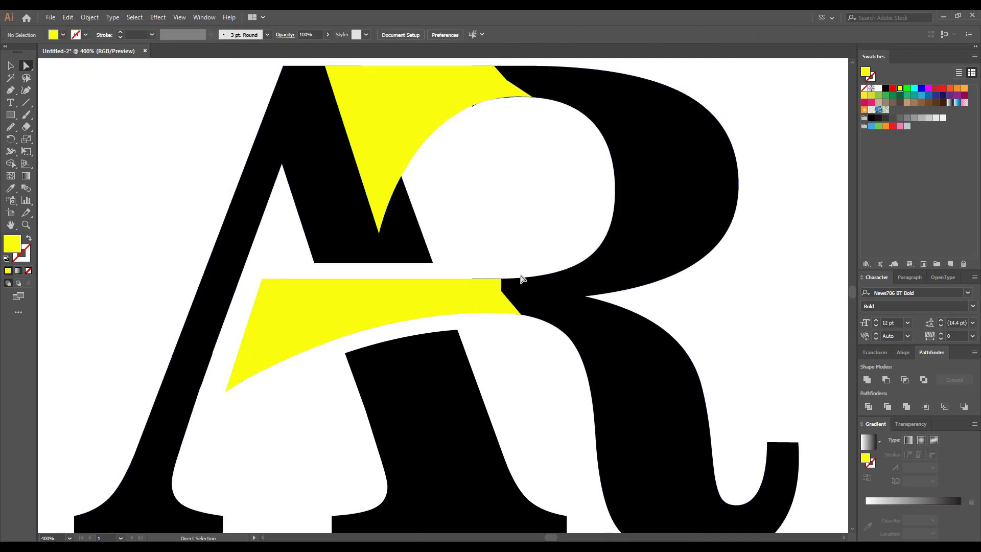
scroll(511, 276, "up", 1)
scroll(508, 266, "up", 1)
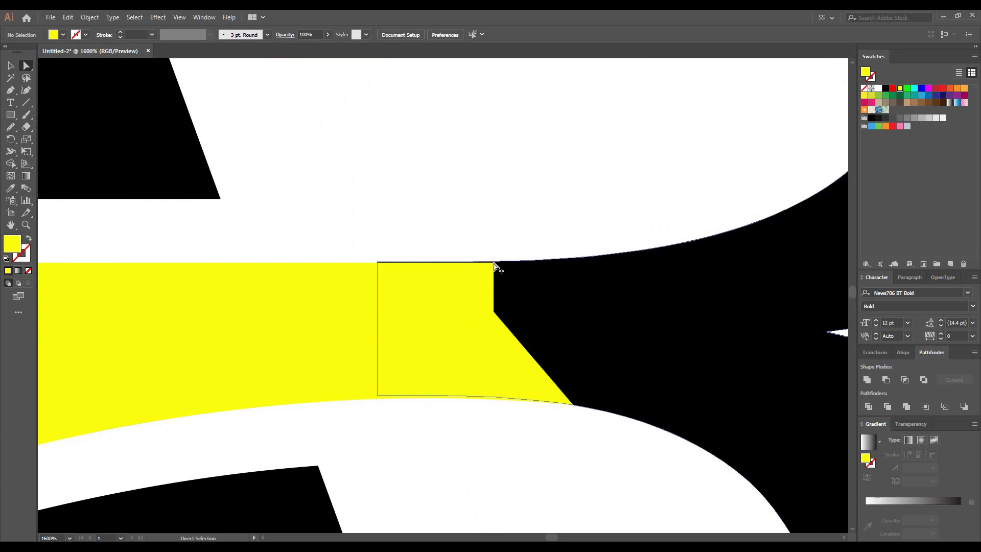
scroll(498, 264, "up", 1)
left_click_drag(493, 264, 494, 263)
left_click(494, 263)
scroll(492, 263, "up", 3)
left_click_drag(420, 280, 434, 268)
left_click(521, 262)
scroll(526, 263, "down", 5)
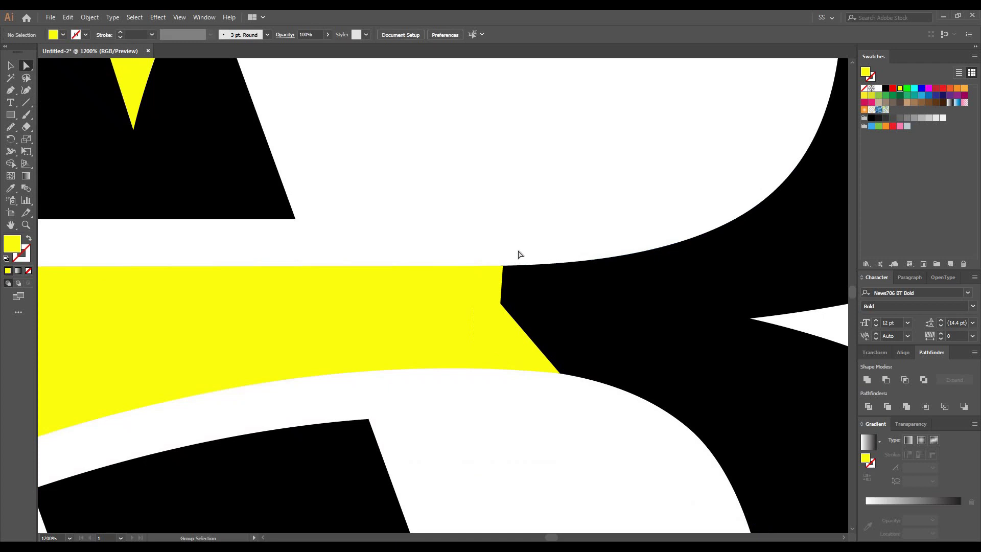
- Select the whole AR monogram, try a green fill on it, and set its fill to black
scroll(479, 263, "down", 3)
scroll(479, 323, "down", 1)
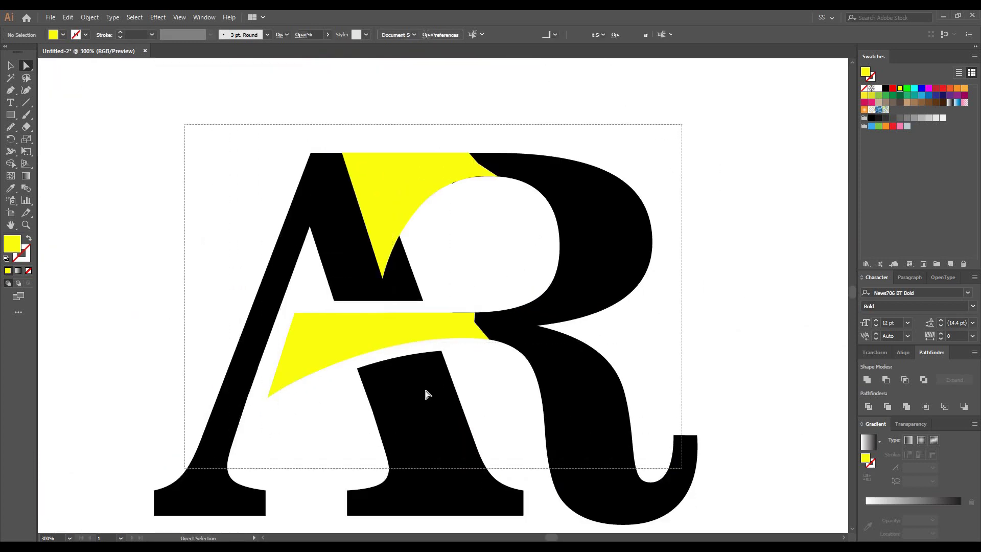
key("ctrl+a")
left_click(909, 96)
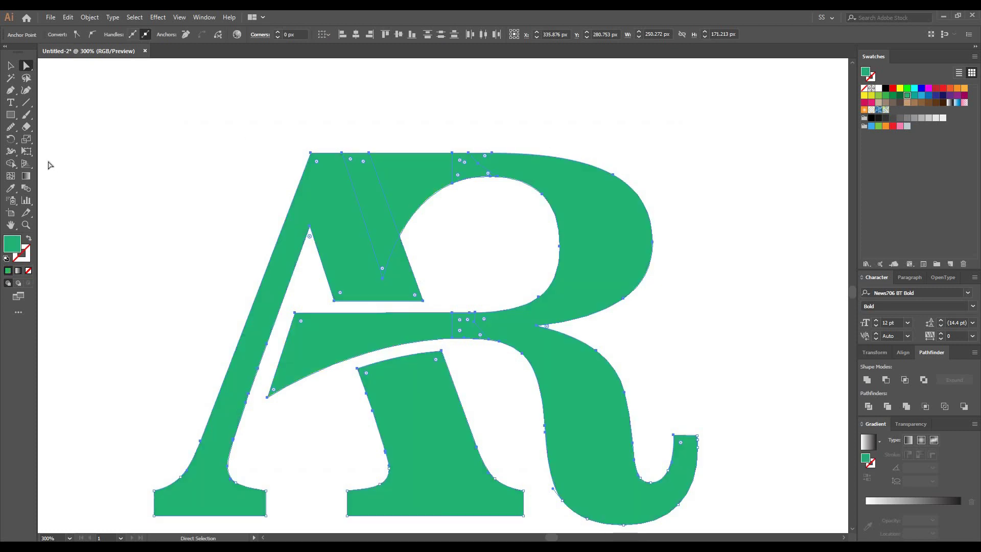
left_click(11, 165)
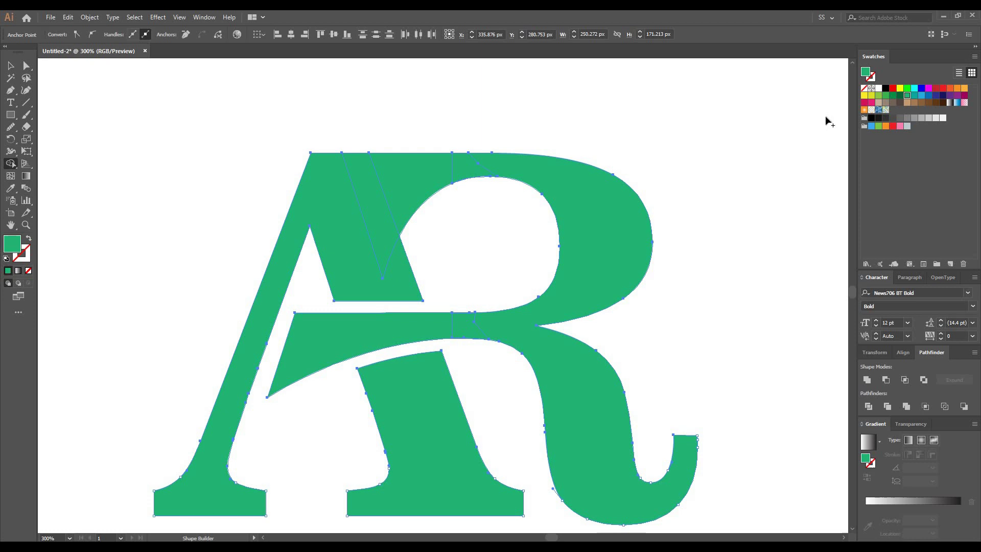
left_click(885, 90)
- Merge the overlapping pieces along the monogram's upper arm and crossbar into the letters with Shape Builder
scroll(546, 156, "up", 4)
mouse_move(700, 151)
left_mouse_down()
mouse_move(323, 189)
mouse_move(199, 263)
mouse_move(240, 254)
left_mouse_up()
scroll(300, 296, "down", 3)
scroll(358, 327, "down", 1)
mouse_move(367, 343)
left_mouse_down()
mouse_move(295, 344)
mouse_move(273, 357)
mouse_move(283, 355)
left_mouse_up()
left_click(307, 422)
scroll(367, 343, "down", 3)
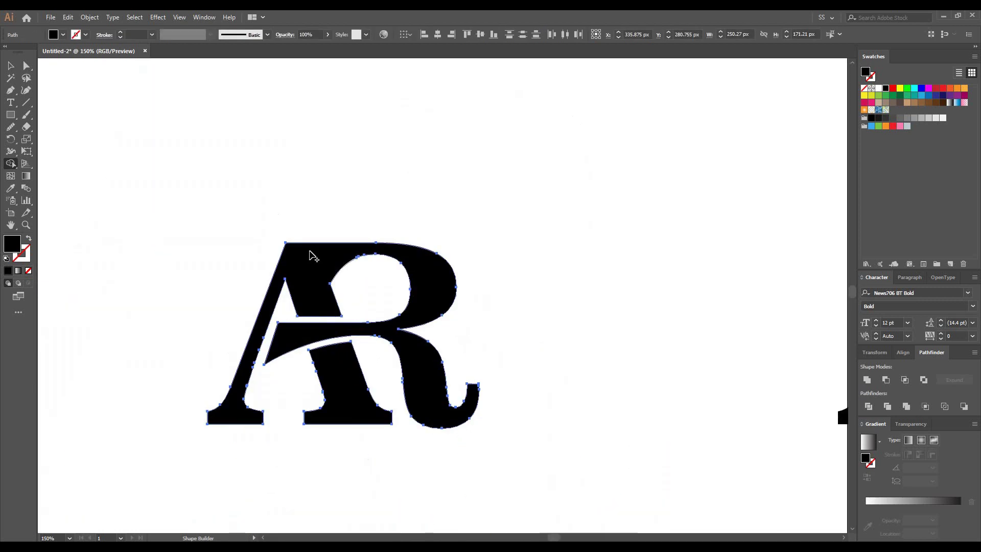
- Move the finished AR monogram up to the artboard's upper-right corner to free the space below
left_click(26, 66)
left_click(107, 105)
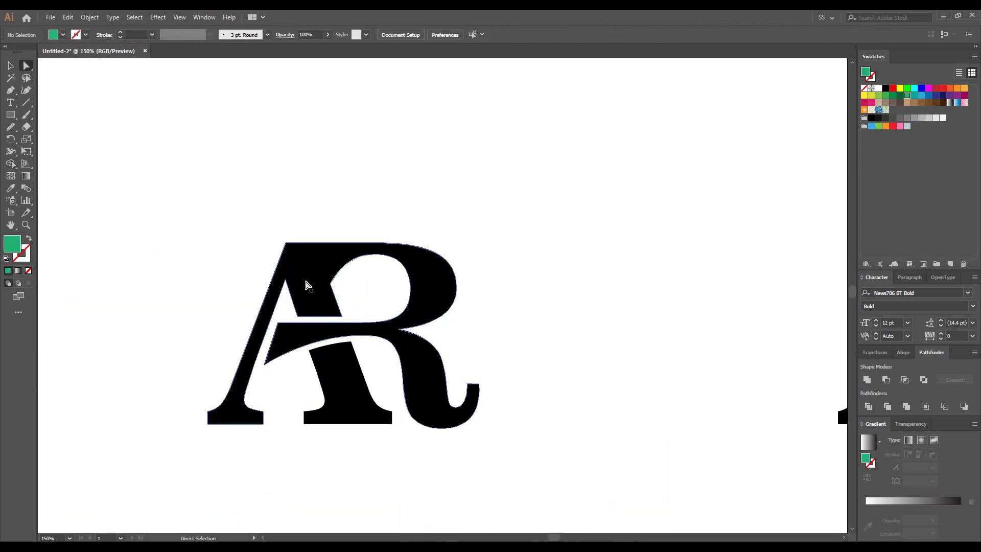
left_click(336, 390)
left_click_drag(337, 390, 637, 208)
left_click_drag(469, 228, 300, 395)
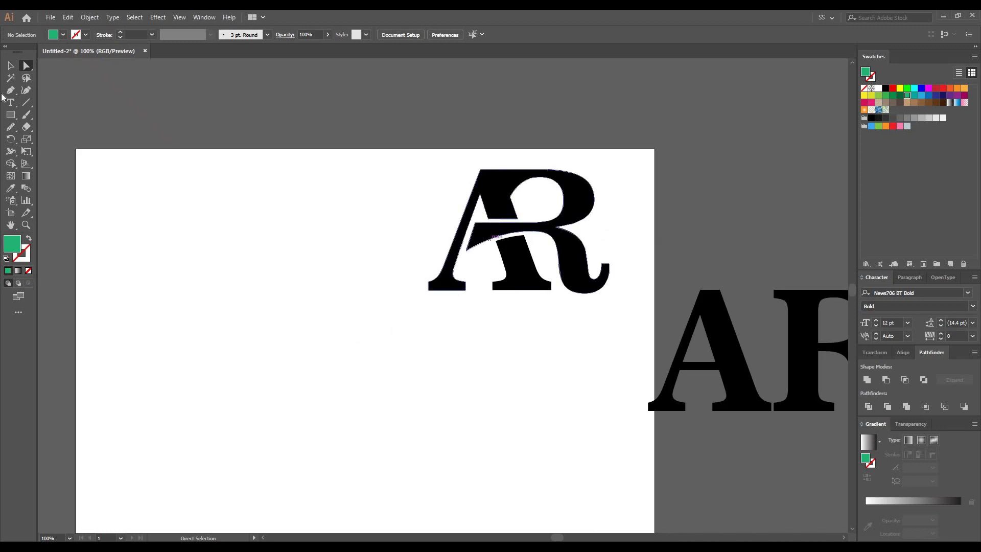
scroll(443, 231, "down", 2)
left_click_drag(581, 273, 422, 157)
left_click_drag(309, 270, 412, 369)
left_click_drag(342, 353, 710, 307)
- Duplicate the original AR text onto the artboard and change the copy to "VR"
left_click_drag(735, 343, 260, 410)
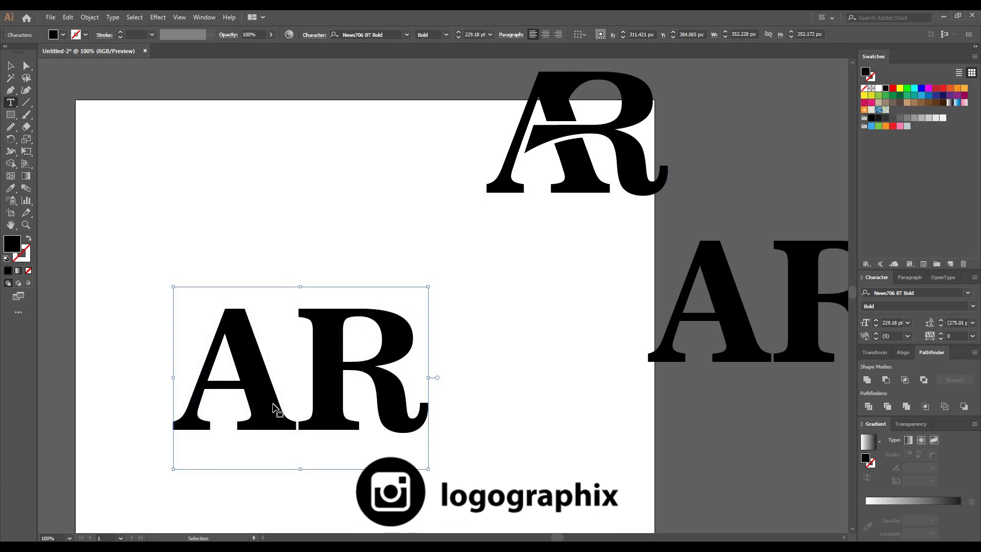
double_click(273, 404)
type("VR")
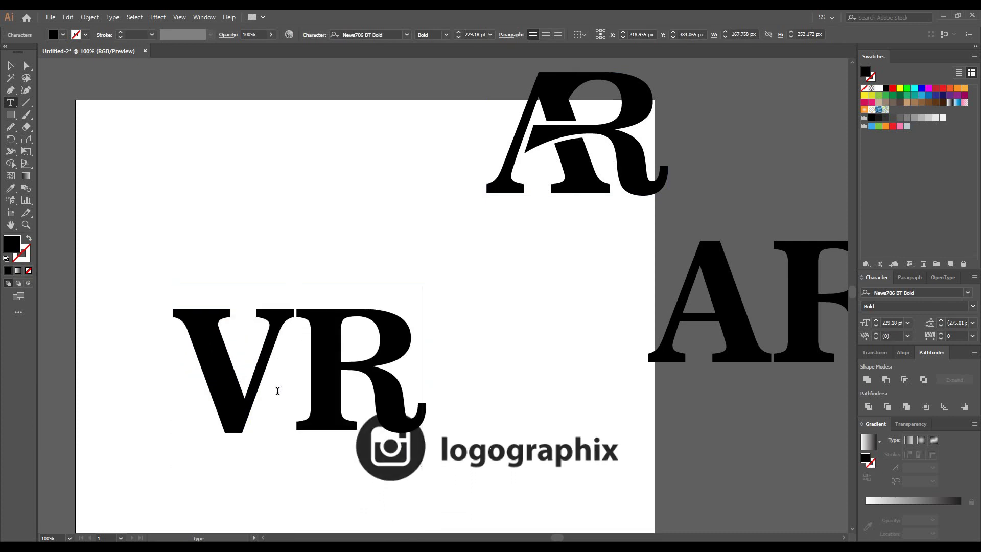
- Move the VR text toward the artboard's middle, convert it to outlines and ungroup the letters
left_click(10, 65)
left_click_drag(285, 368, 366, 352)
scroll(401, 344, "down", 3)
scroll(419, 267, "down", 1)
right_click(419, 266)
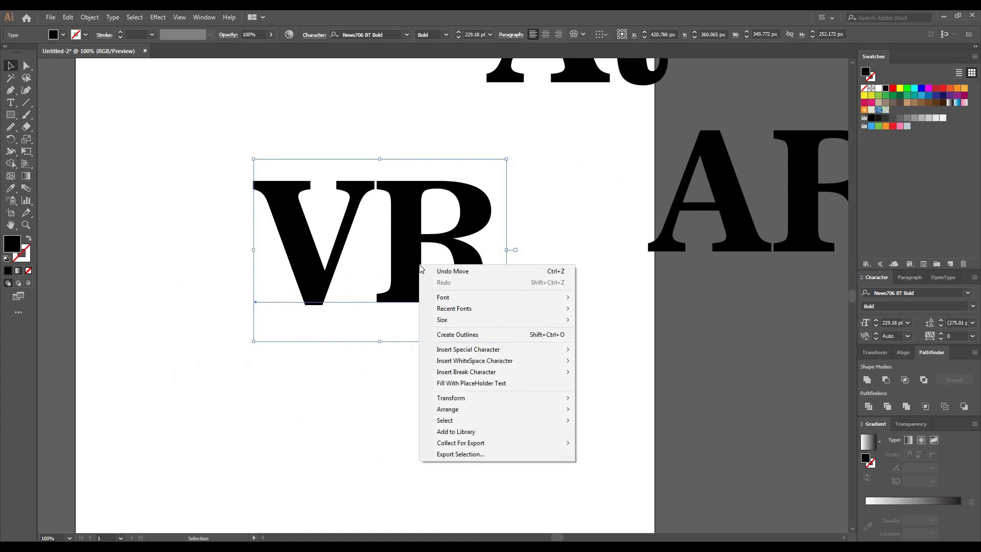
left_click(443, 333)
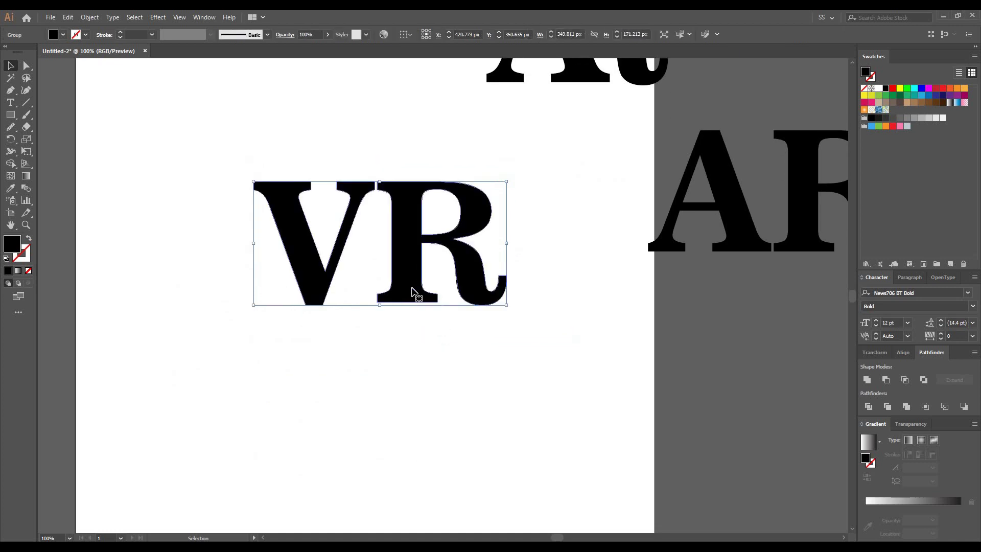
right_click(413, 289)
left_click(454, 373)
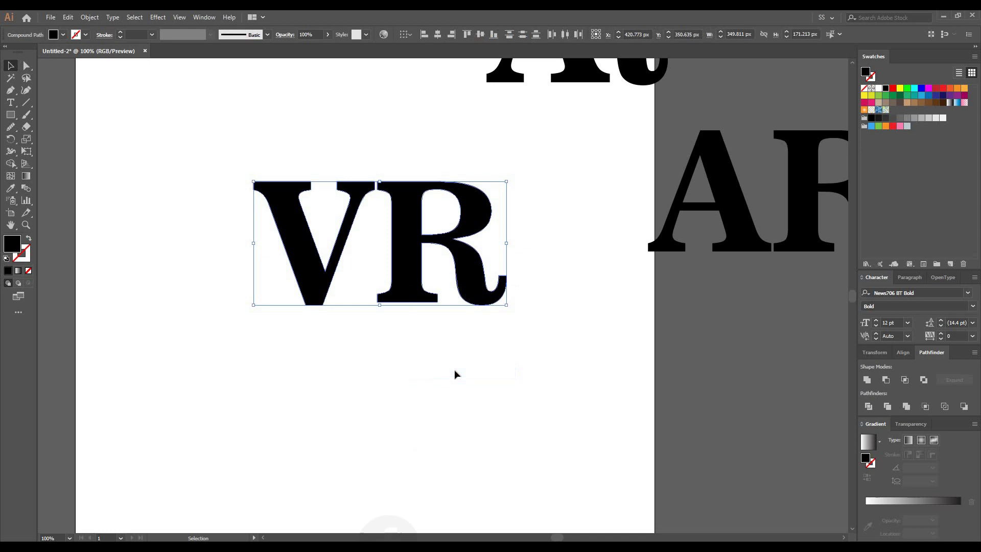
- Erase the vertical stem of the new R with a rectangular Eraser area, keeping the bowl and leg
left_click(423, 305)
left_click(413, 274)
key("shift+e")
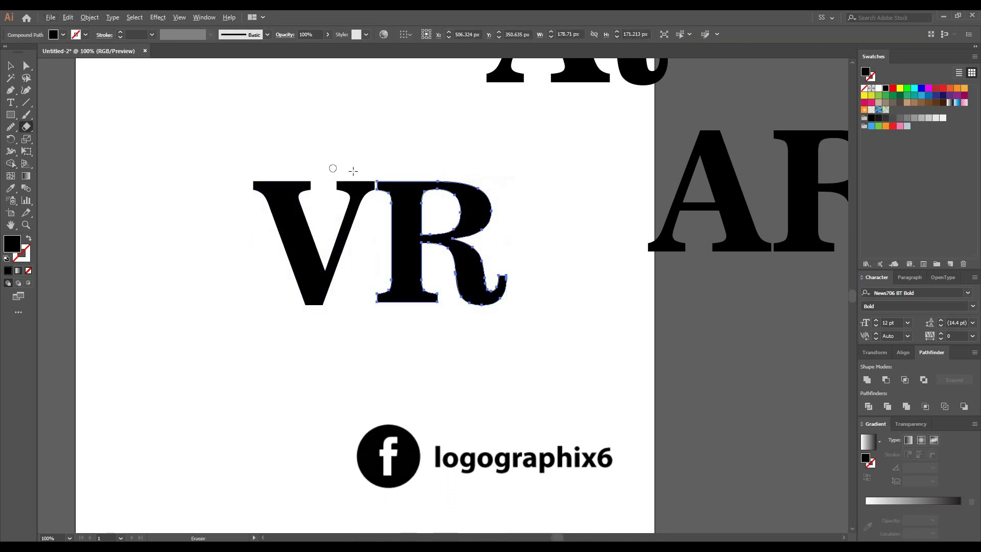
mouse_move(370, 175)
left_mouse_down()
mouse_move(411, 313)
mouse_move(425, 329)
mouse_move(441, 320)
left_mouse_up()
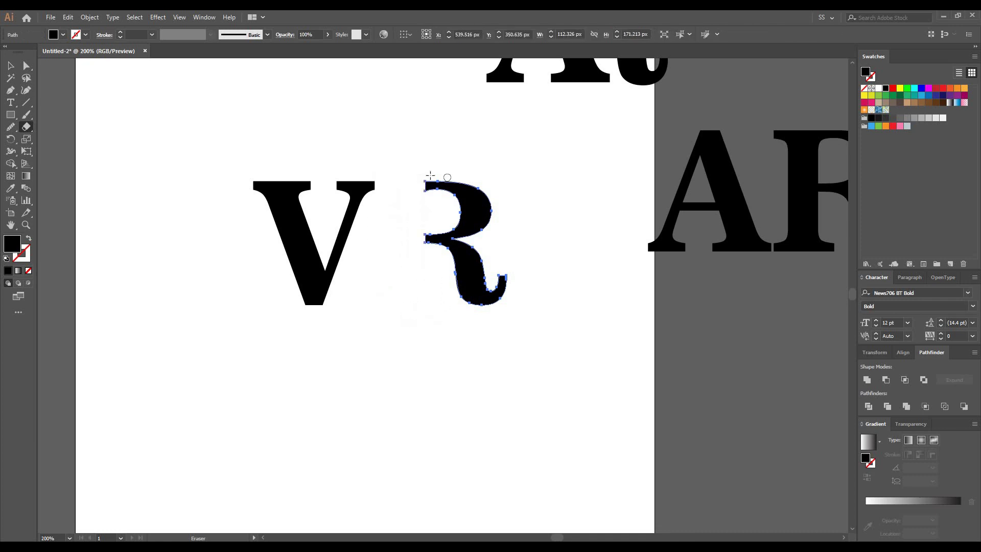
- Shorten the stub of the R's upper arm with a rectangular Eraser area
scroll(438, 176, "up", 4)
left_click_drag(415, 251, 429, 251)
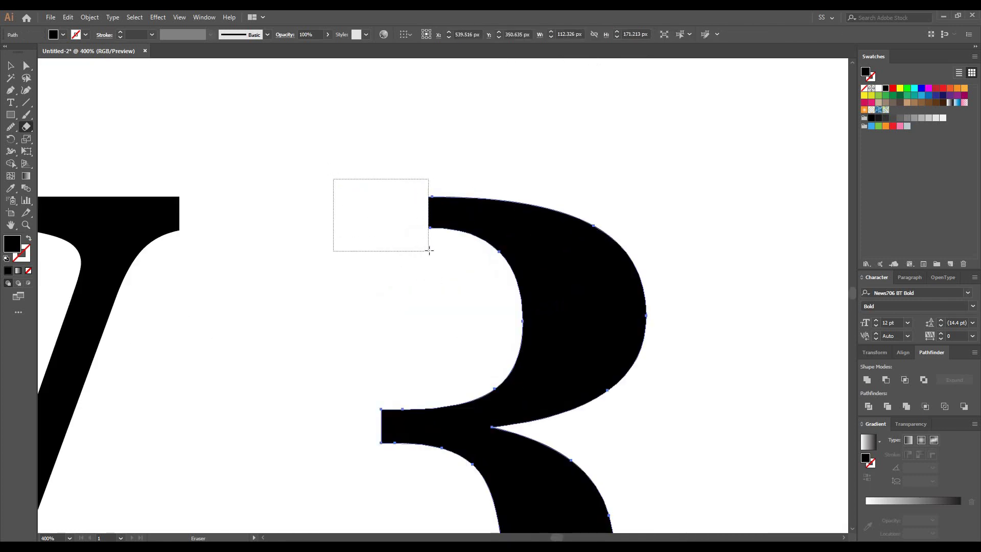
scroll(393, 296, "down", 2)
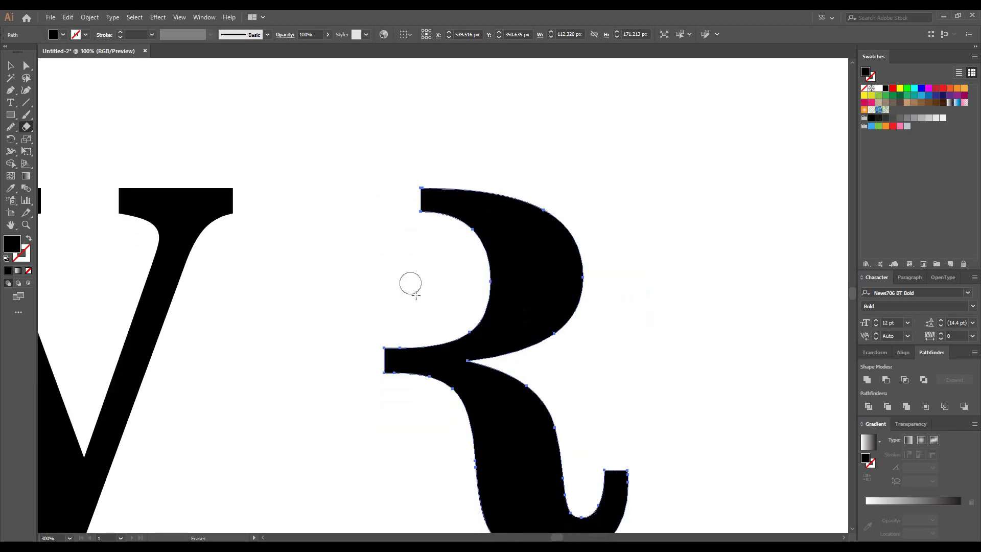
- Move the trimmed R close against the V, leaving a narrow gap between its upper arm and the V's serif
key("v")
mouse_move(536, 280)
left_mouse_down()
mouse_move(409, 280)
mouse_move(423, 280)
left_mouse_up()
left_click(541, 284)
key("shift+e")
scroll(495, 300, "down", 3)
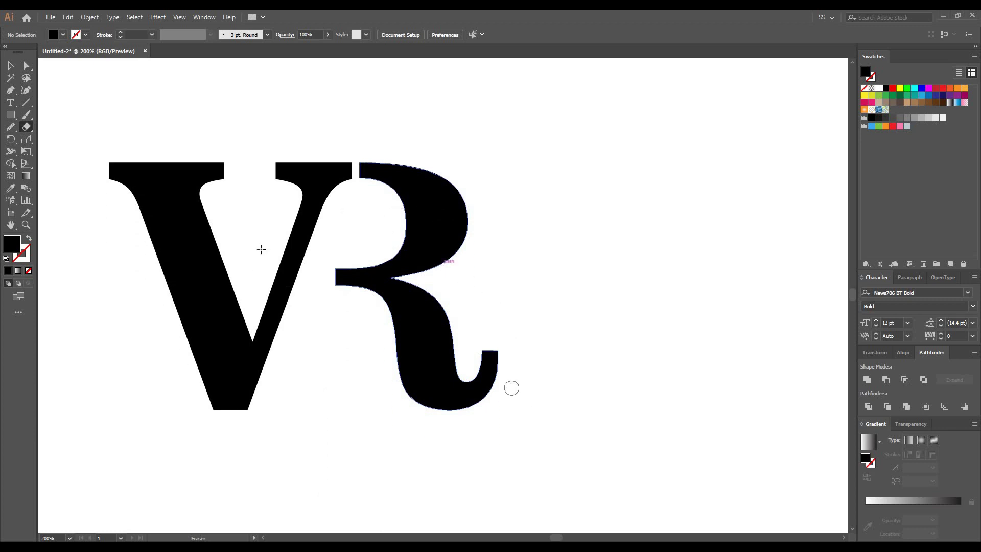
key("ctrl+minus")
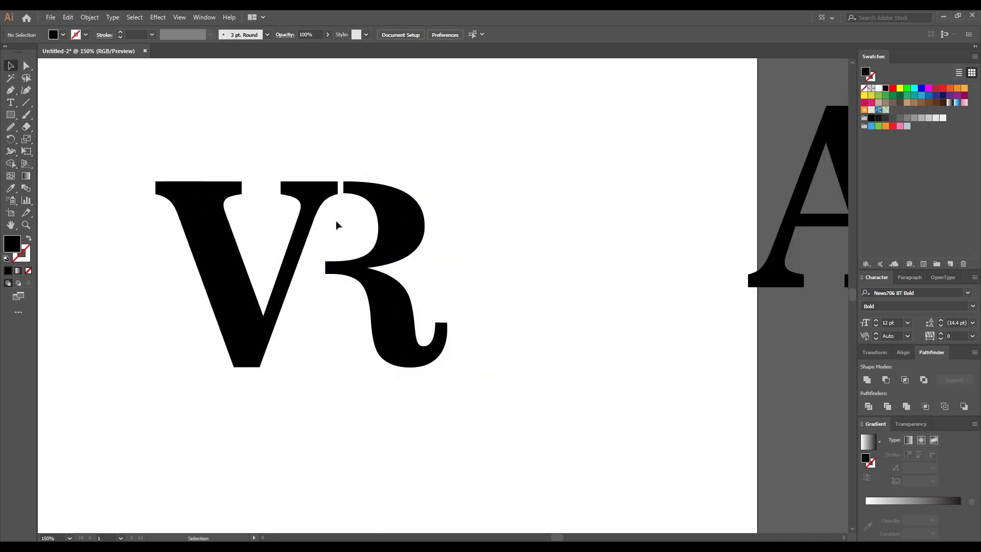
- Place a copy of both VR letters toward the artboard's upper right corner, and activate the Pen tool with the original V selected
left_click_drag(444, 175, 229, 322)
left_click_drag(319, 285, 644, 154)
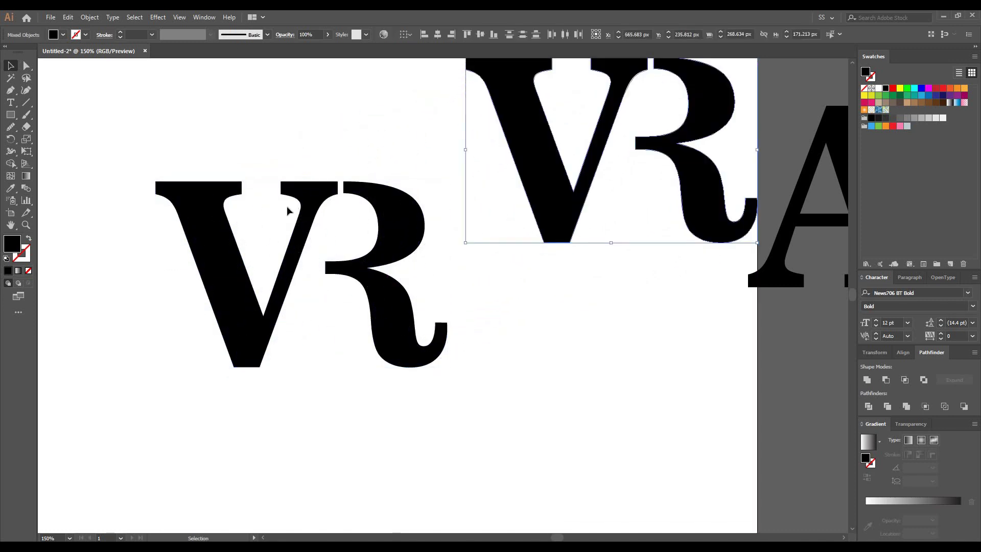
scroll(287, 206, "up", 1)
left_click(329, 212)
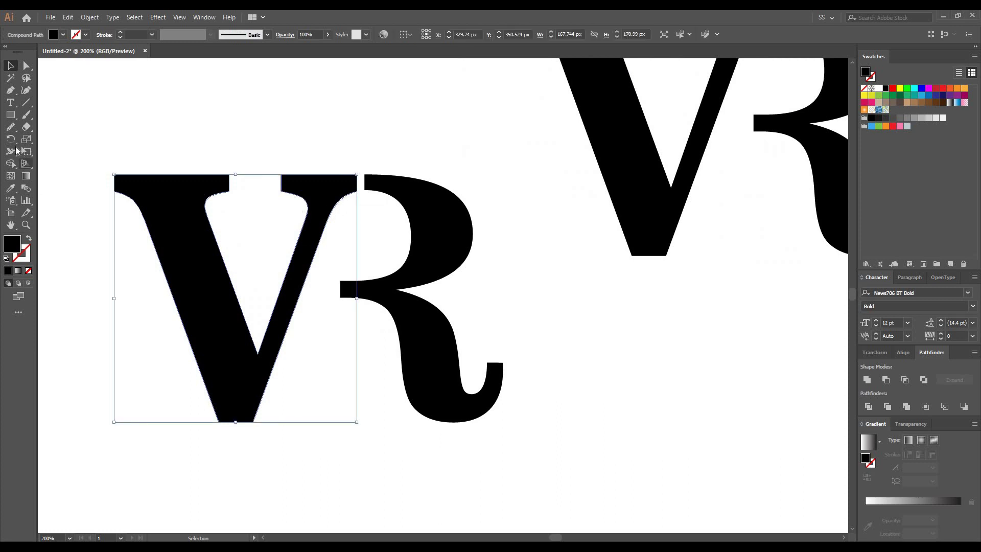
left_click(11, 92)
scroll(286, 164, "up", 1)
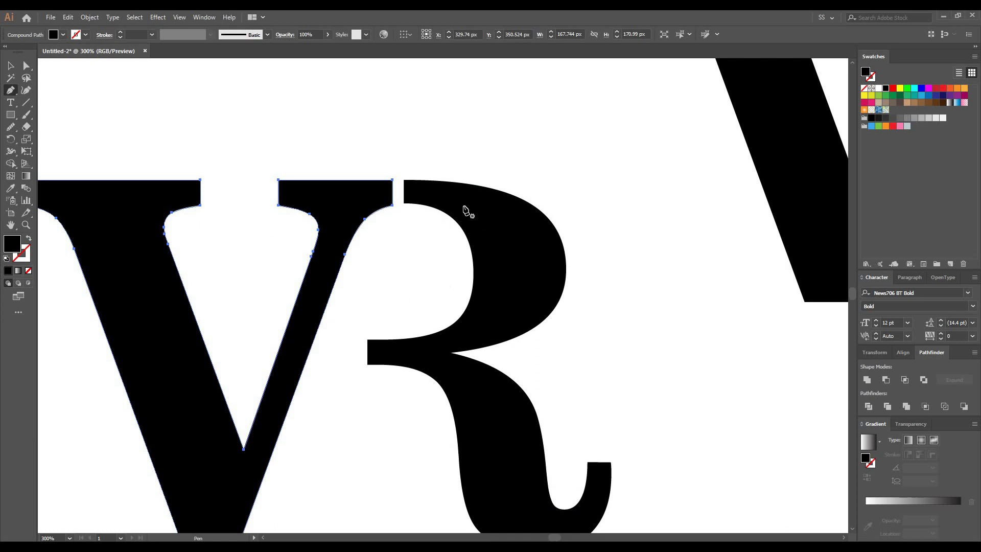
left_click(414, 180)
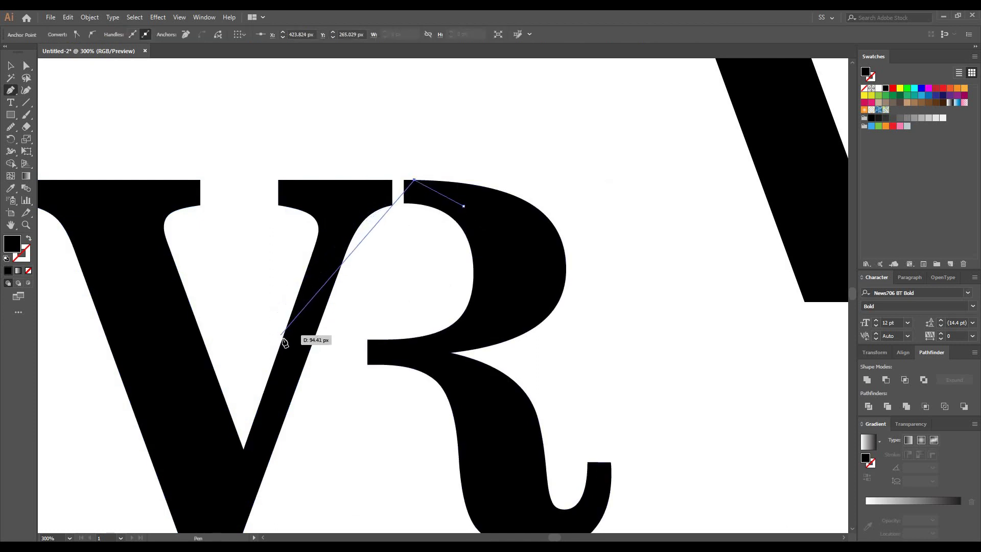
mouse_move(285, 333)
left_mouse_down()
mouse_move(294, 425)
mouse_move(262, 430)
mouse_move(256, 500)
mouse_move(233, 530)
mouse_move(232, 493)
mouse_move(304, 444)
left_mouse_up()
key("ctrl+z")
- Draw the outer curve of a bridge with the Pen tool from the R's upper arm to the V's thin diagonal, without fill
left_click_drag(413, 180, 433, 181)
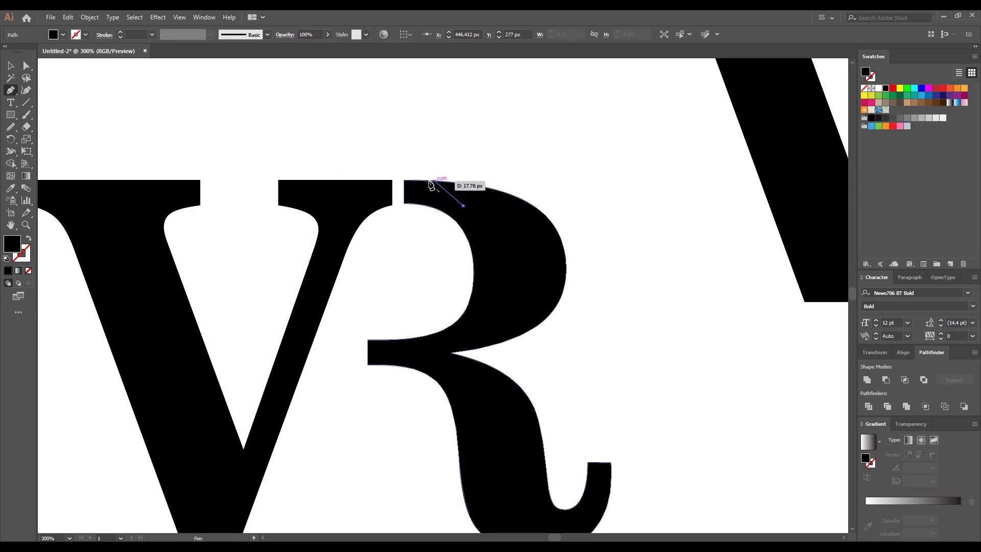
left_click_drag(299, 296, 271, 427)
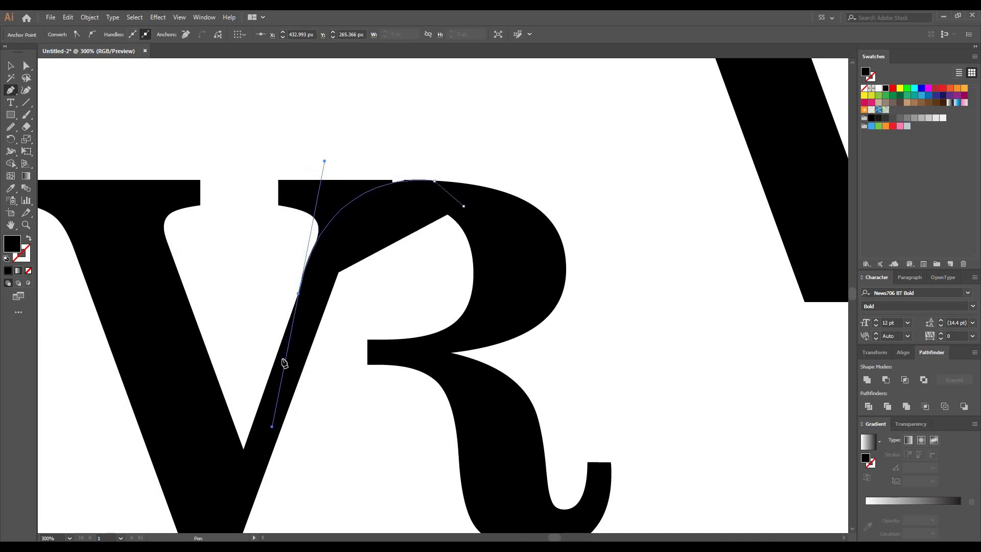
left_click_drag(298, 293, 57, 275)
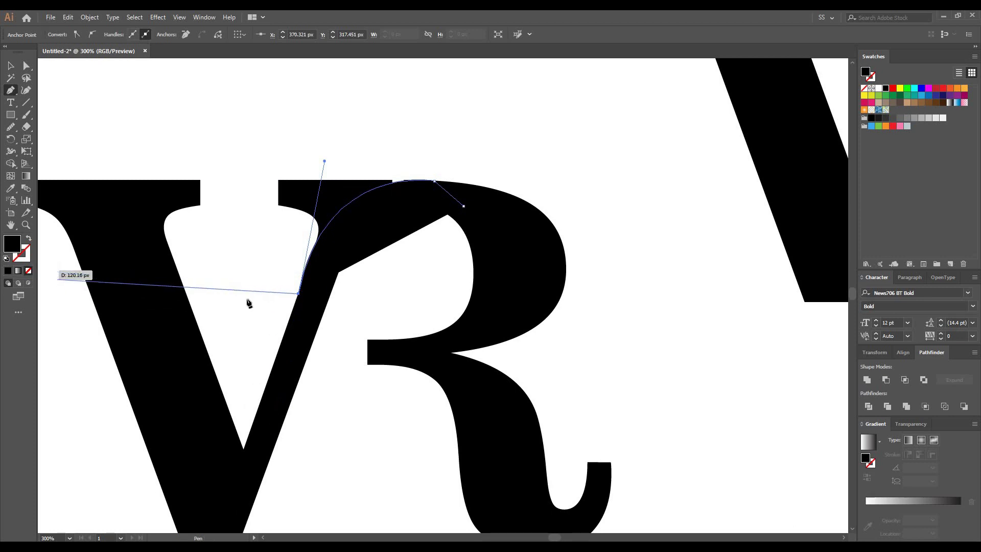
key("slash")
scroll(447, 217, "up", 2)
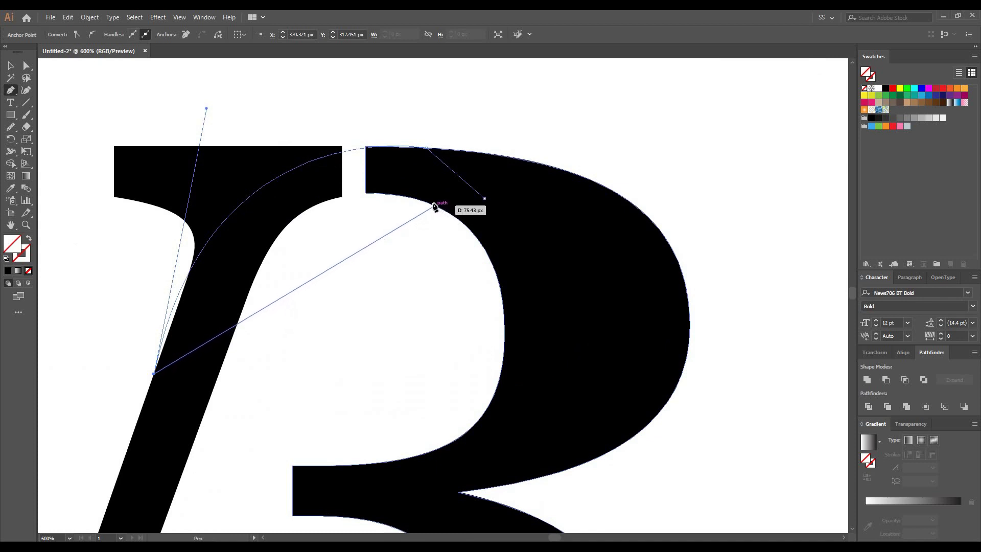
- Draw the bridge's inner curve from the V's thin diagonal back to the underside of the R's upper arm and close the path
left_click_drag(431, 205, 557, 254)
mouse_move(214, 390)
left_mouse_down()
mouse_move(204, 390)
mouse_move(219, 392)
left_mouse_up()
left_click_drag(434, 204, 619, 266)
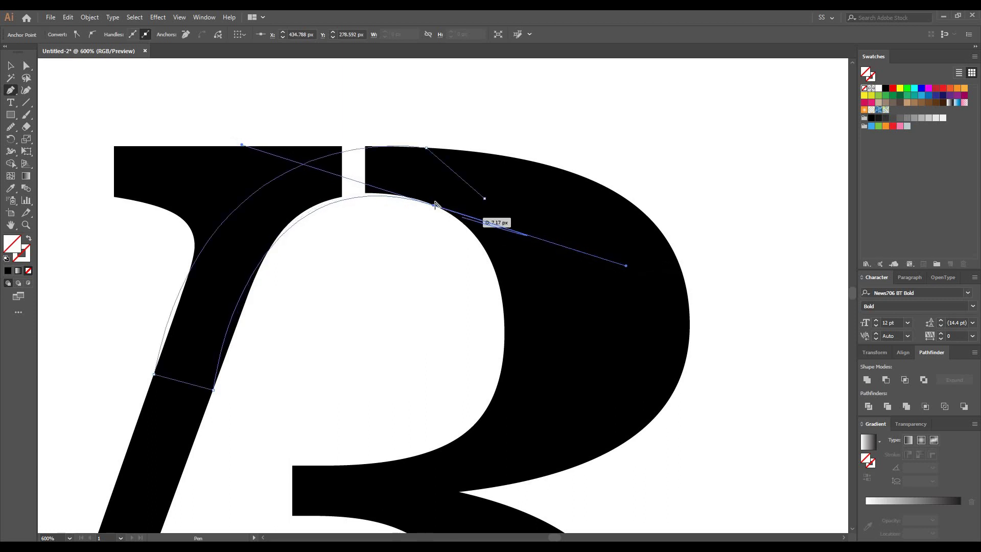
left_click(434, 205)
left_click(485, 198)
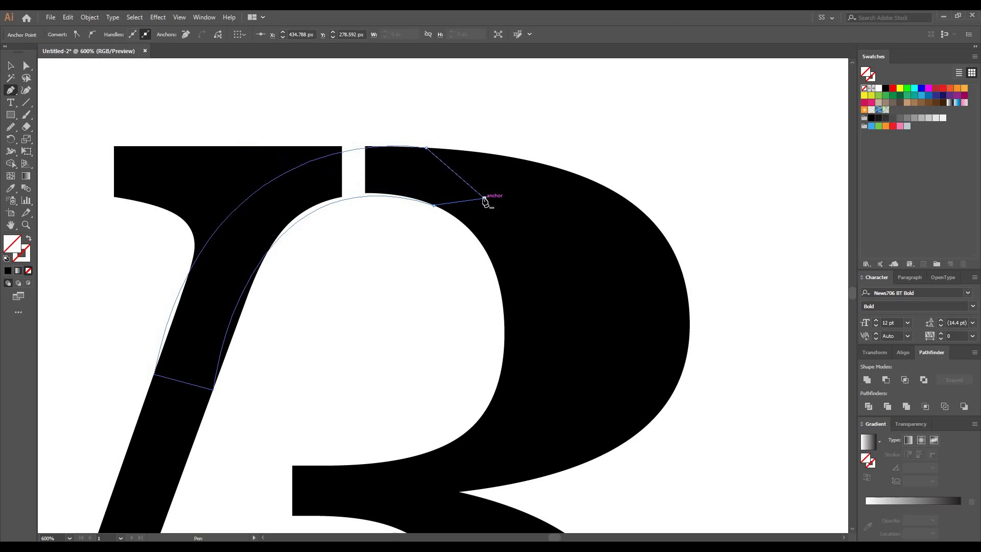
- Select both letters with the bridge shape and merge the V, bridge and R regions with the Shape Builder tool
key("ctrl+minus")
key("ctrl+minus")
left_click_drag(240, 362, 233, 393)
left_click(14, 164)
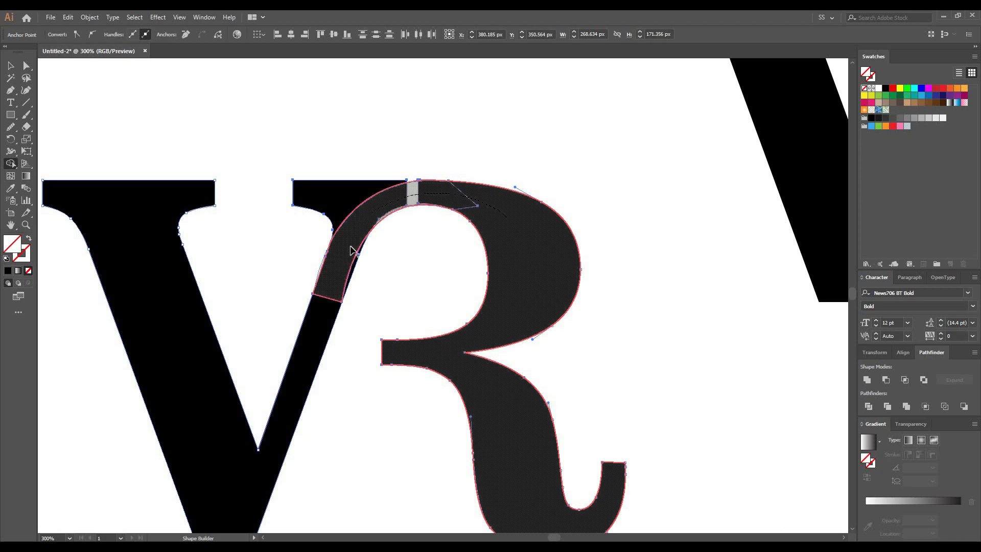
left_click_drag(328, 316, 337, 288)
left_click_drag(358, 251, 391, 215)
scroll(377, 217, "up", 2)
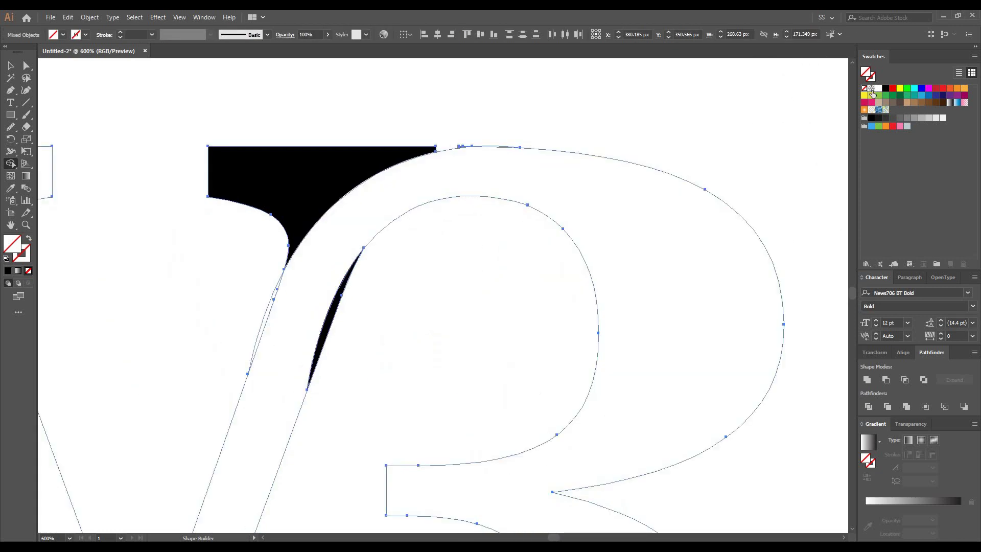
- Fill the merged VR shape with green and merge the black sliver along the inside of the bridge into it with Shape Builder
left_click(885, 95)
left_click(462, 199)
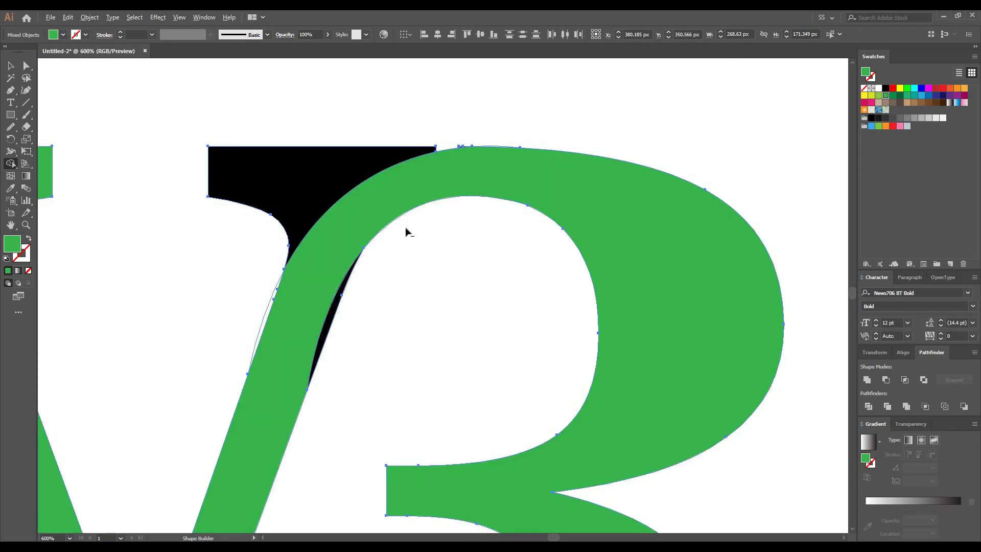
scroll(406, 228, "down", 2)
scroll(359, 261, "up", 2)
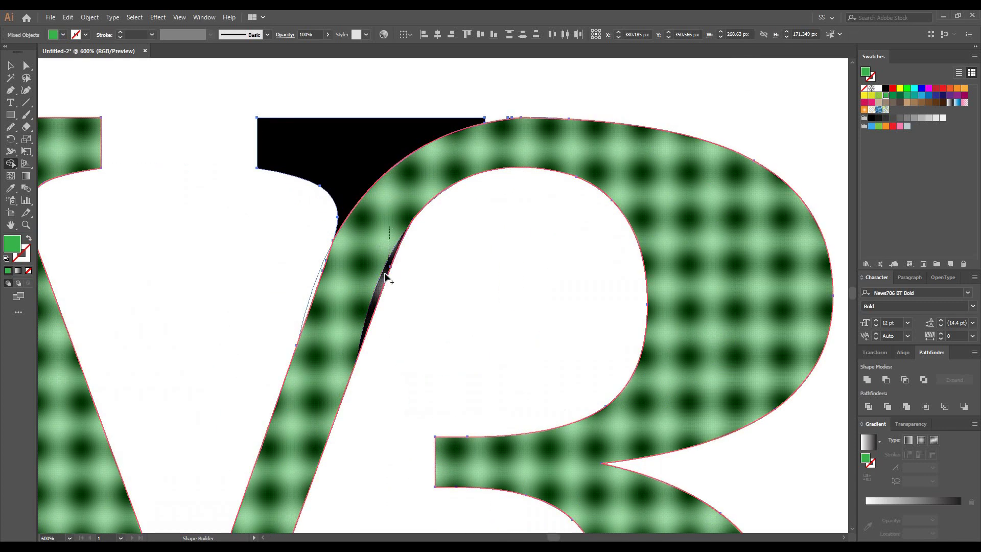
left_click(389, 236)
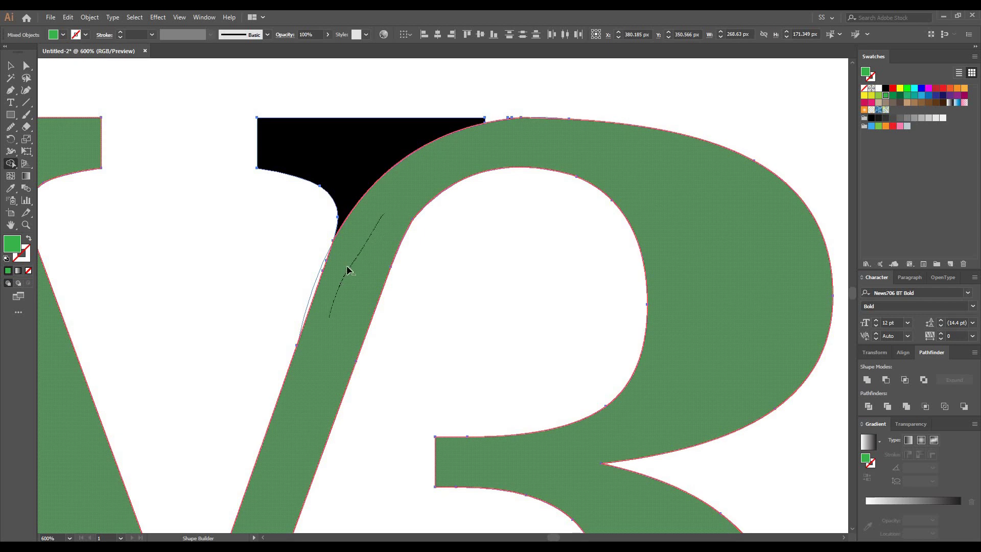
scroll(347, 270, "down", 1)
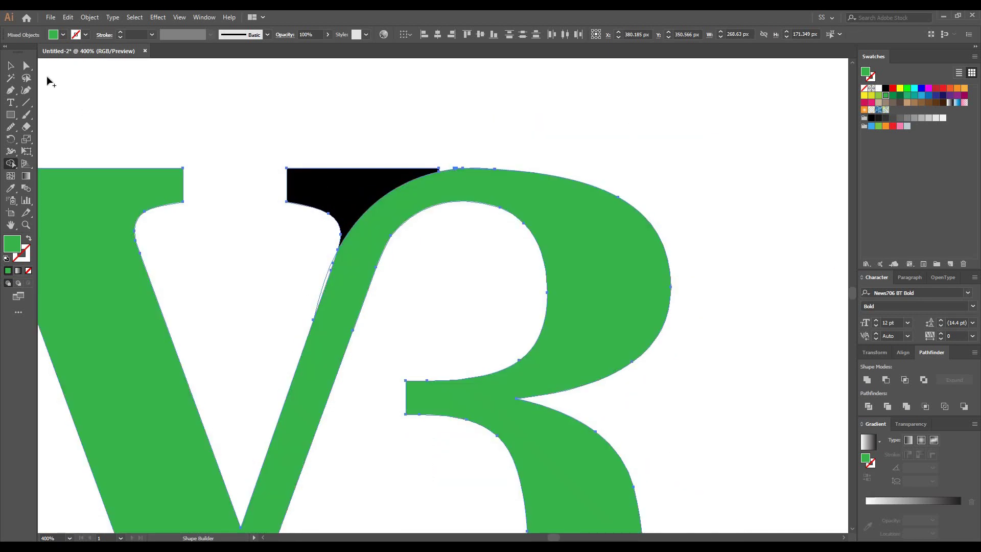
- Delete the leftover black serif piece at the V's upper right with the Direct Selection tool
key("a")
left_click(342, 181)
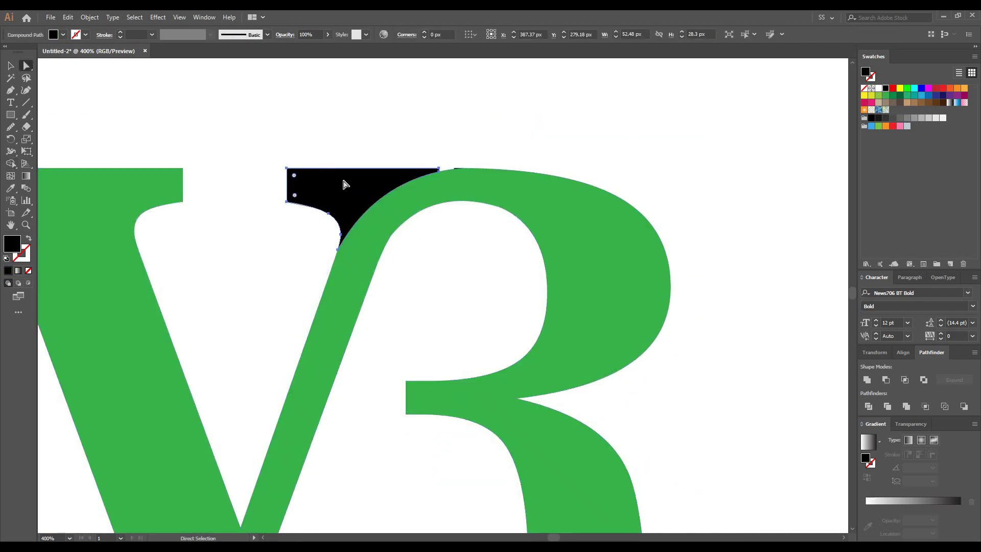
key("Delete")
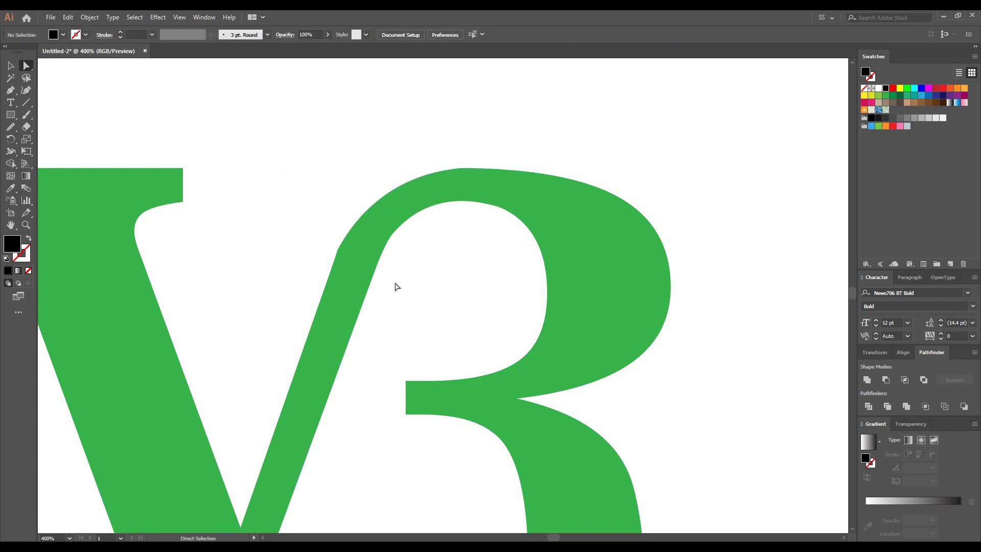
- Adjust the anchor points and handles along the bridge's outer edge to round the curve into the top of the R
left_click(372, 231)
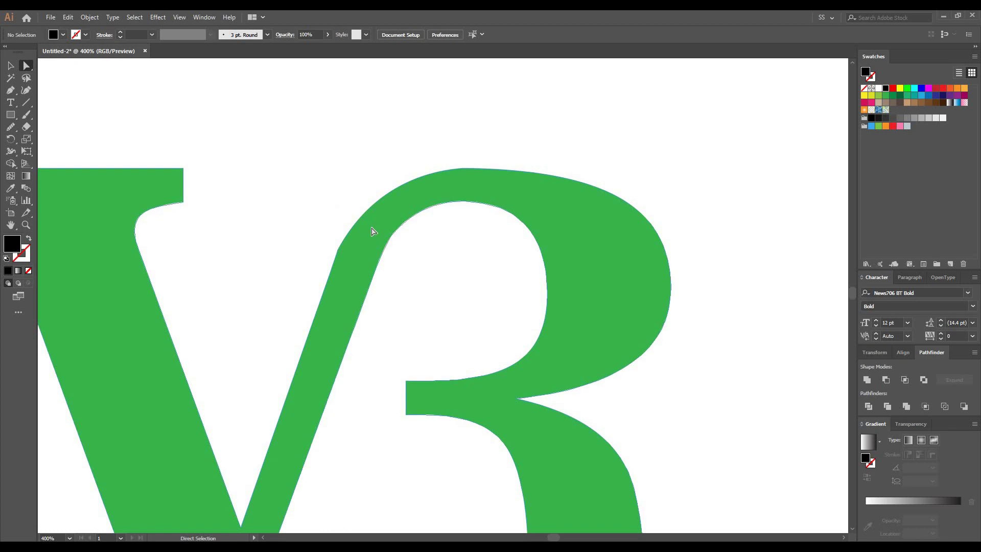
left_click(338, 250)
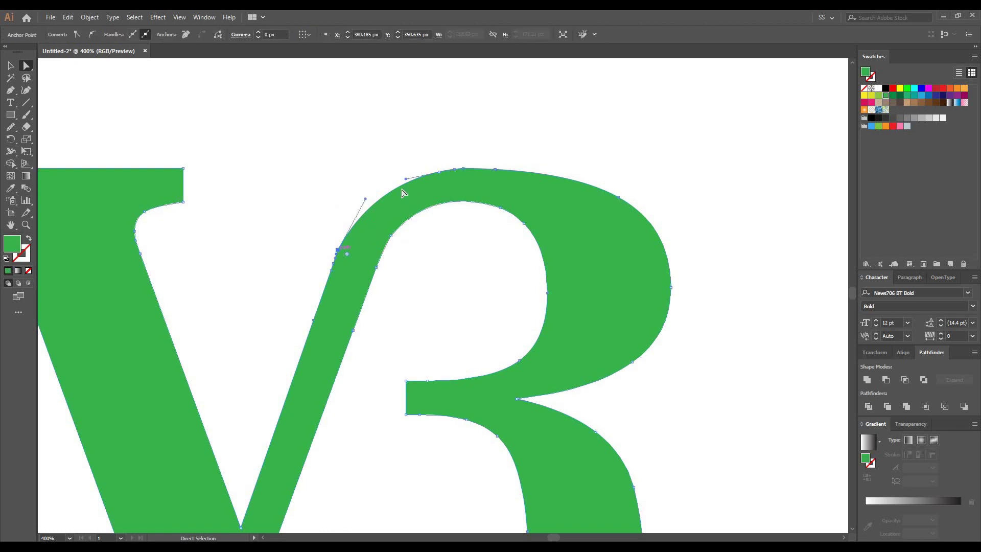
left_click_drag(365, 199, 370, 183)
left_click_drag(446, 177, 452, 167)
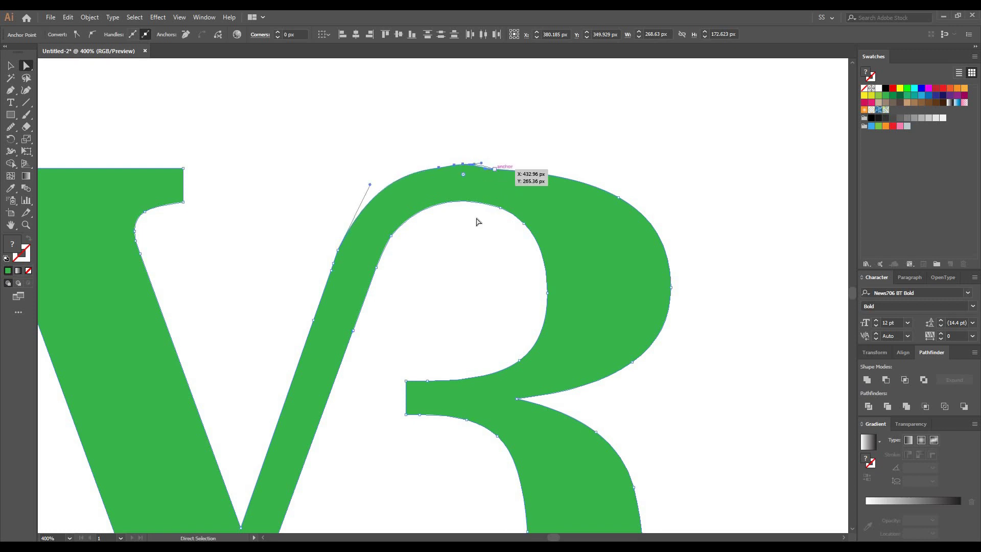
- Smooth the outer and inner edges of the bridge and the top of the R with the Smooth tool
left_click(11, 131)
left_click_drag(11, 131, 80, 152)
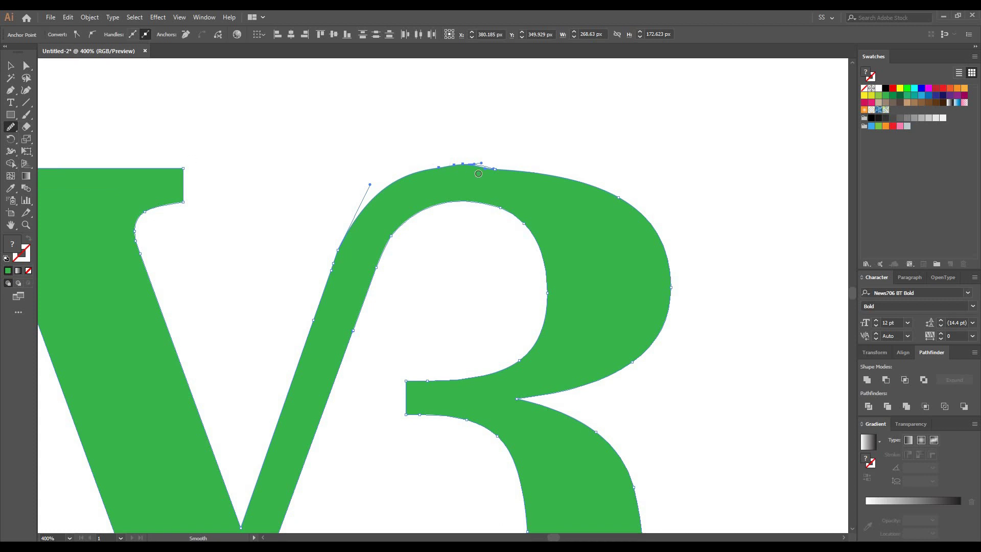
left_click_drag(469, 170, 399, 169)
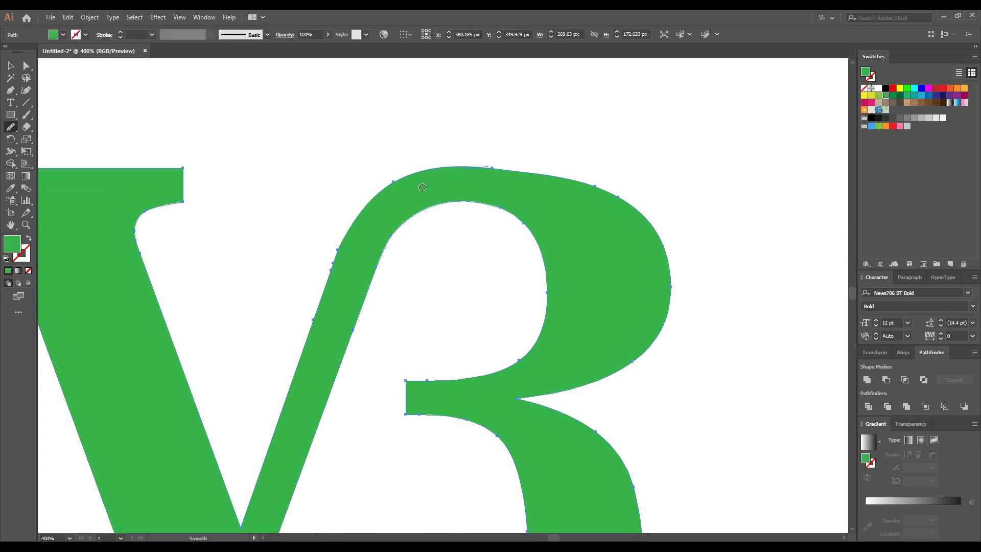
mouse_move(342, 249)
left_mouse_down()
mouse_move(329, 262)
mouse_move(470, 217)
left_mouse_up()
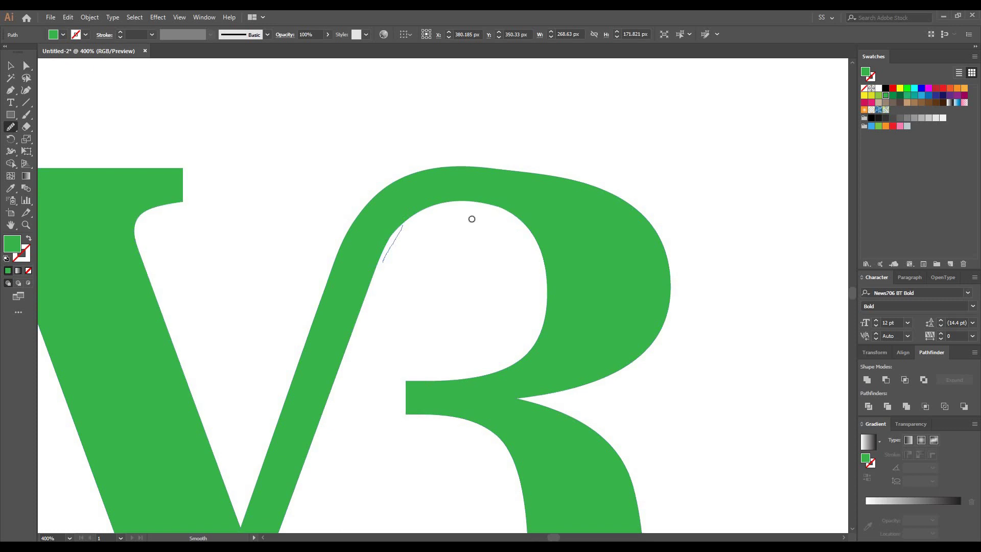
left_click_drag(566, 182, 470, 169)
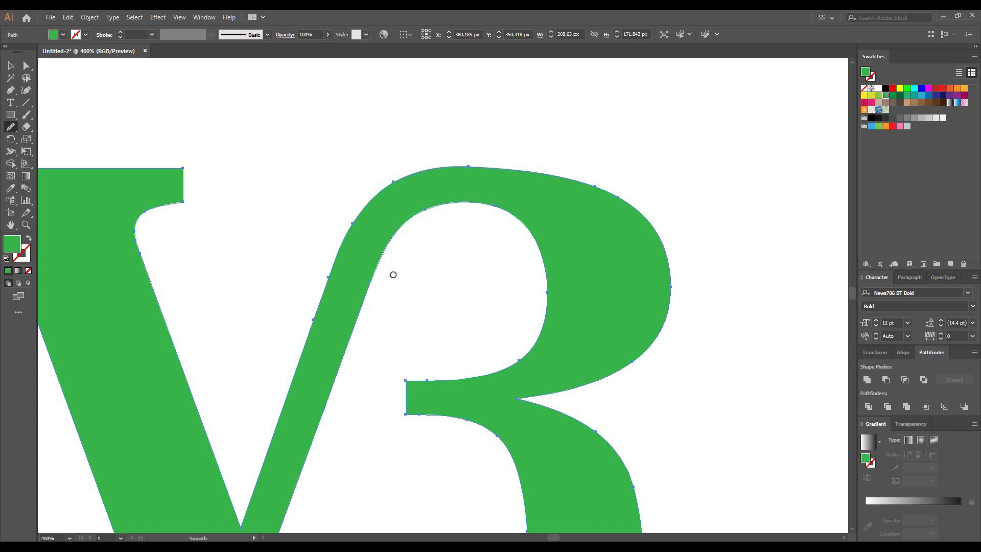
scroll(407, 266, "down", 2)
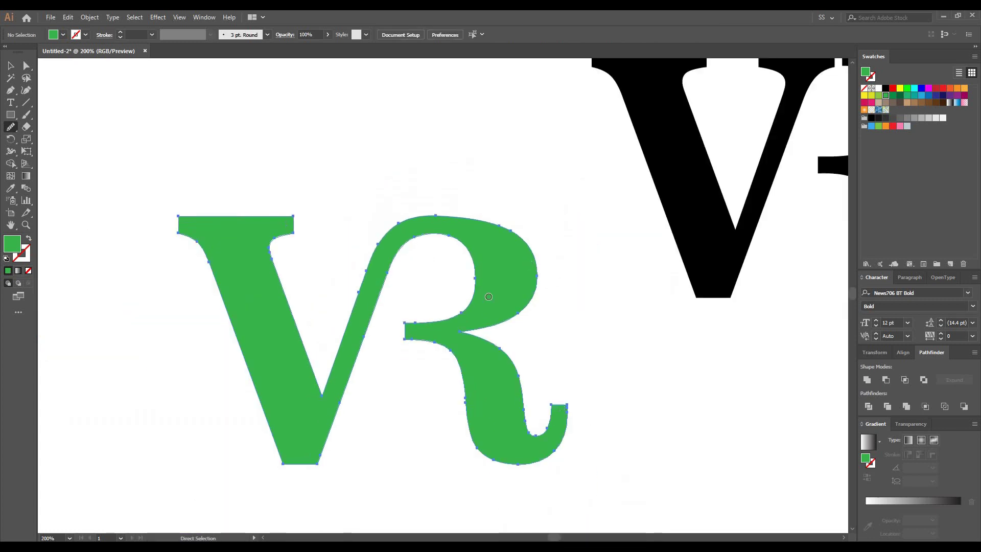
- Move the green VR monogram up toward the top of the artboard and deselect it
left_click(11, 65)
scroll(409, 220, "down", 1)
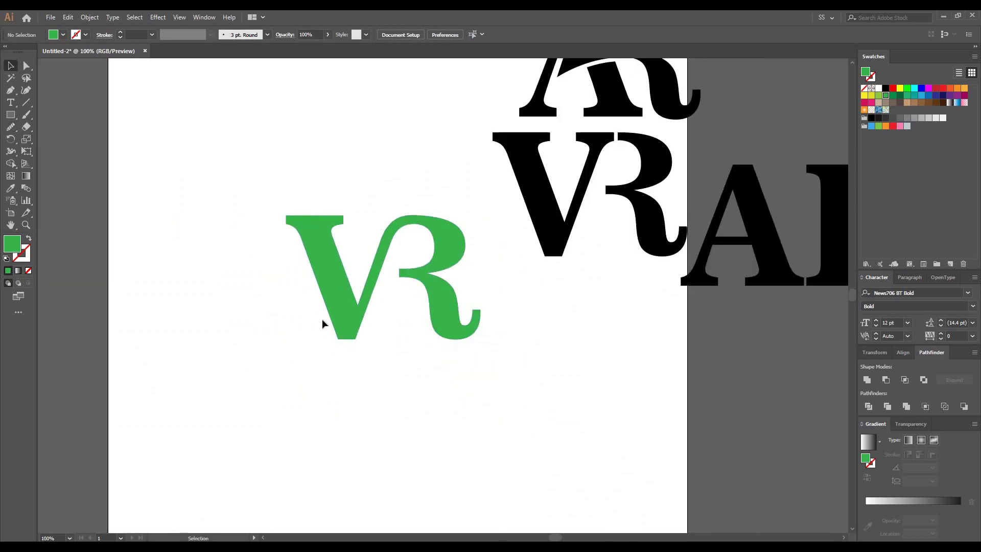
left_click_drag(337, 311, 319, 167)
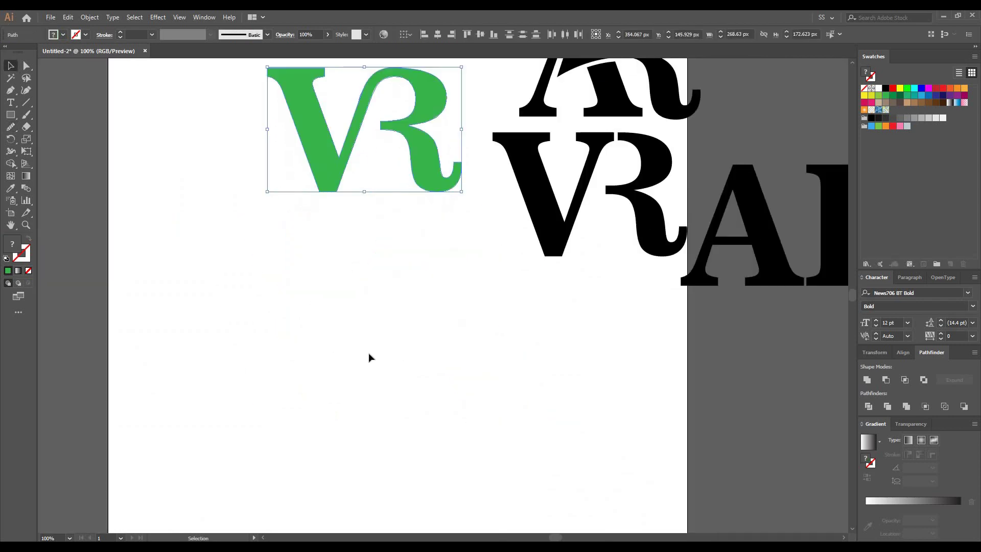
left_click(370, 355)
- Duplicate the original AR text onto the artboard below the green VR and change the copy to "BX"
left_click_drag(751, 255, 308, 406)
double_click(313, 409)
key("ctrl+a")
type("BX")
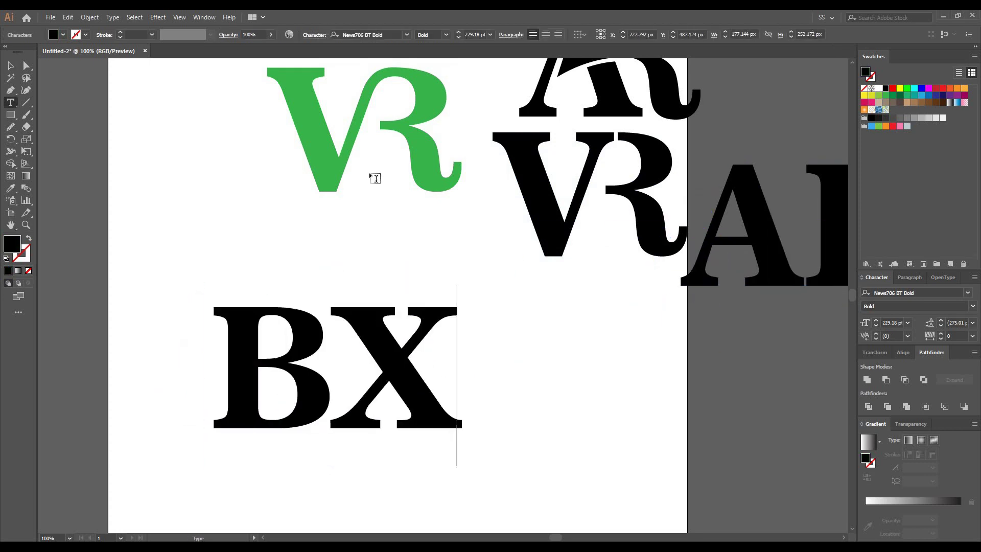
- Duplicate the BX text beside the artboard's right edge and convert the original BX to outlines
left_click(9, 66)
left_click_drag(378, 377, 759, 406)
left_click(384, 363)
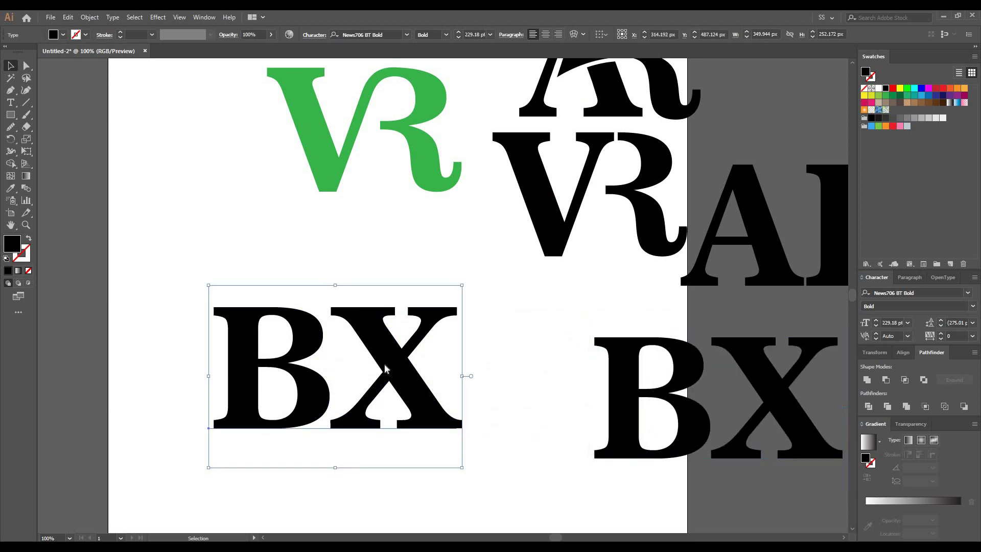
right_click(385, 364)
left_click(429, 238)
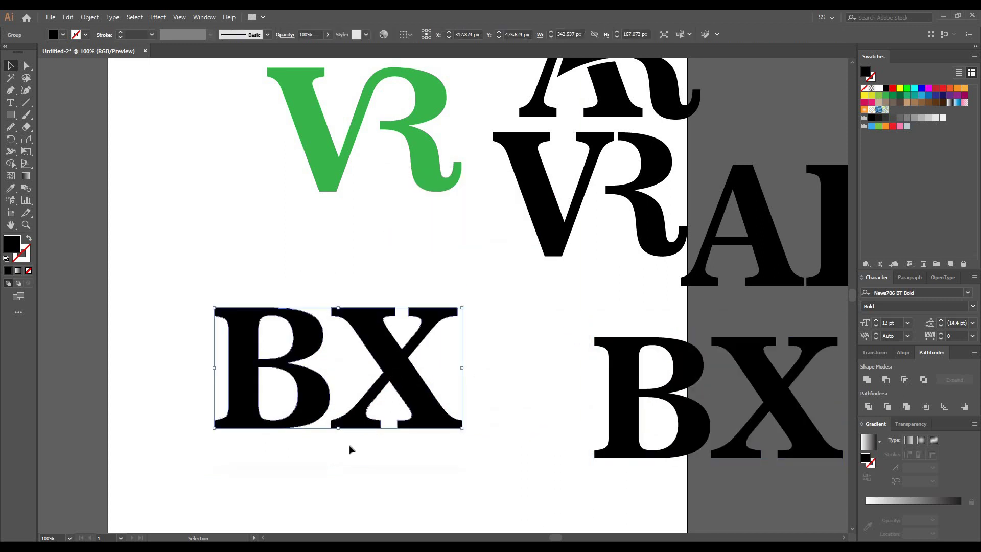
- Ungroup the outlined BX and move its letters together so the X overlaps the right side of the B
scroll(350, 448, "up", 2)
right_click(300, 382)
left_click(313, 305)
left_click(313, 313)
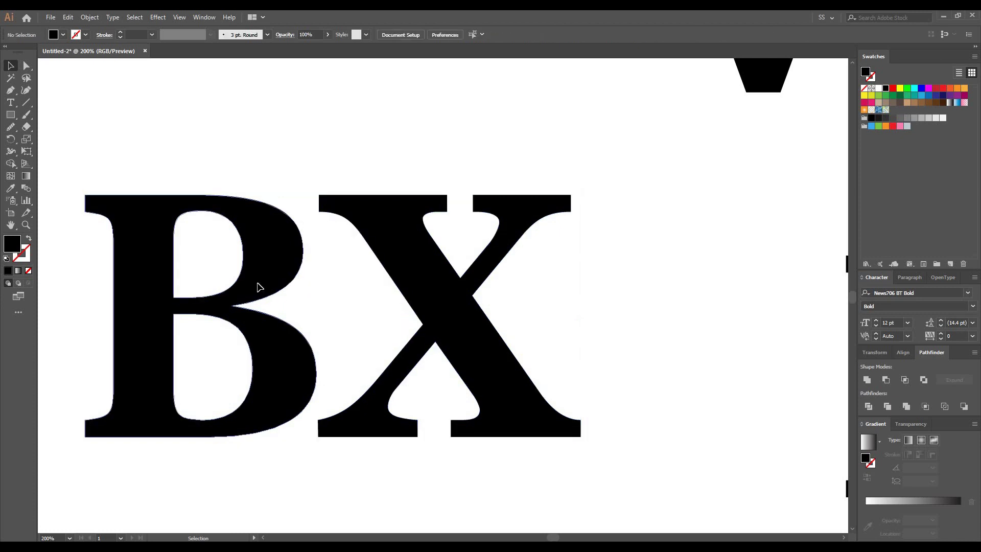
left_click_drag(258, 287, 283, 293)
left_click_drag(484, 319, 390, 314)
left_click(578, 341)
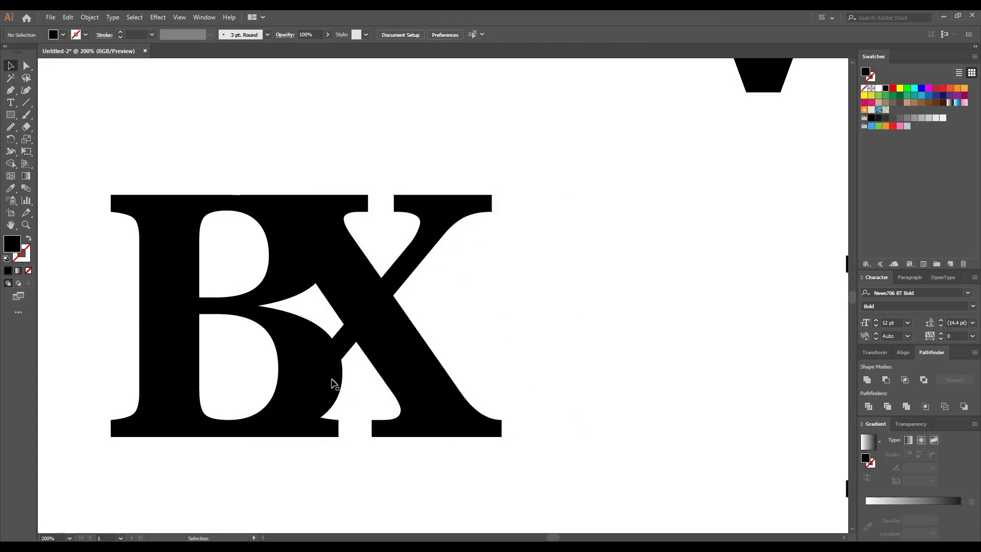
- Paste a copy of the B directly in front of the original and give it a 9 pt orange stroke
left_click(295, 345)
key("a")
key("v")
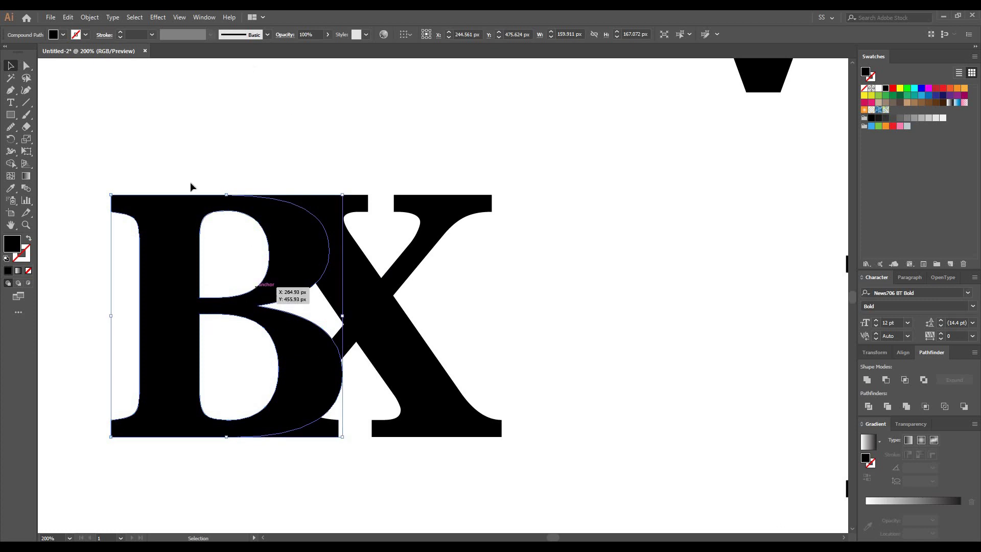
left_click(71, 19)
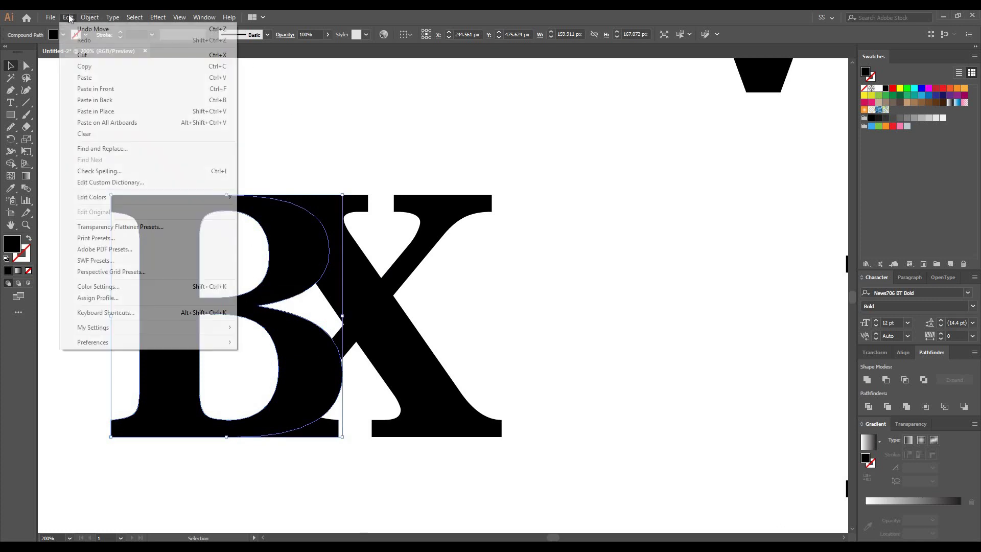
left_click(81, 68)
left_click(70, 18)
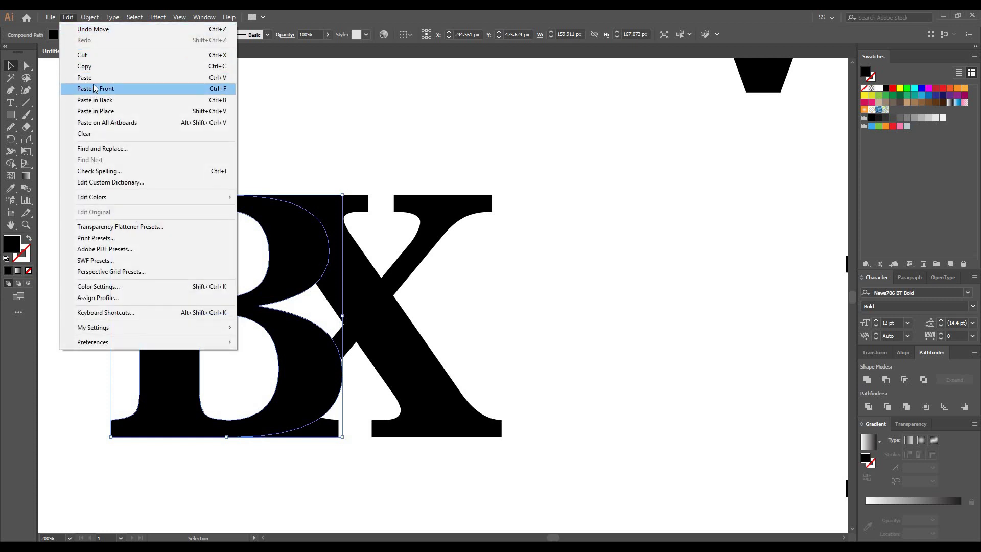
left_click(94, 88)
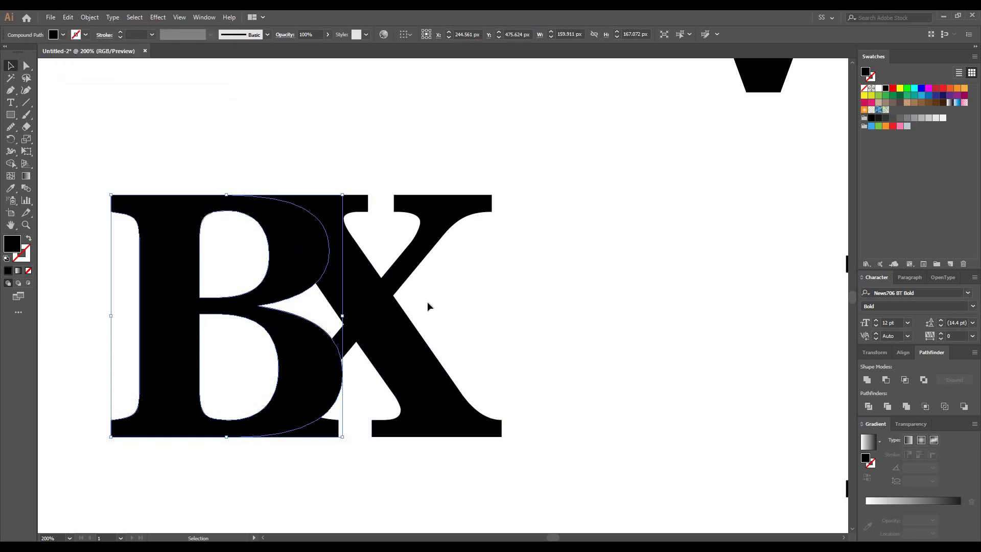
scroll(140, 34, "up", 9)
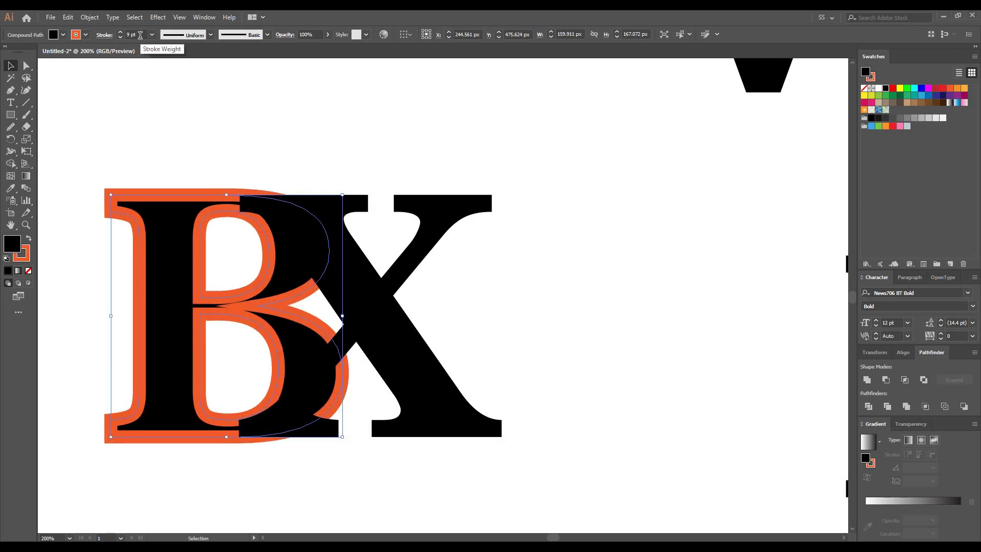
- Expand the stroked B copy and unite its pieces into one solid orange shape
left_click(89, 17)
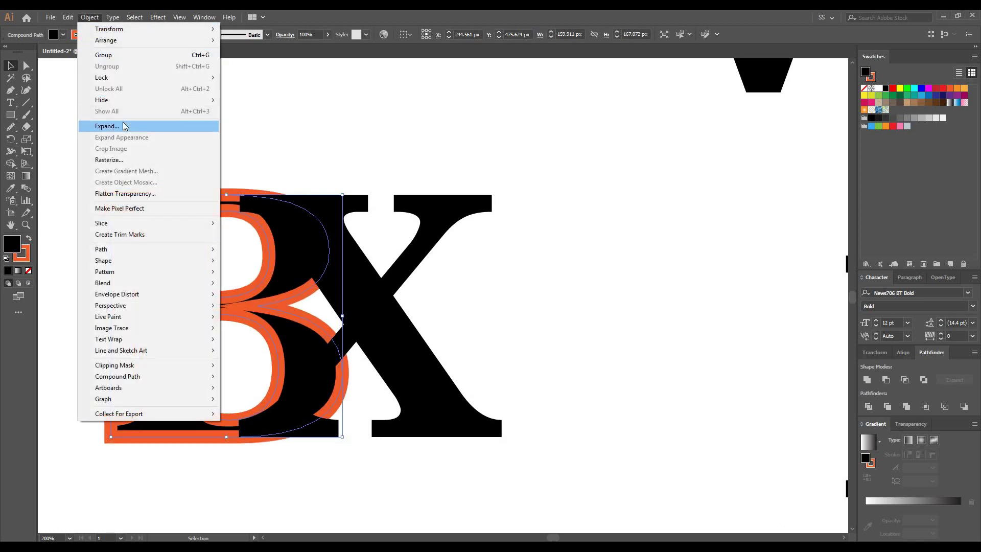
left_click(125, 126)
left_click(530, 362)
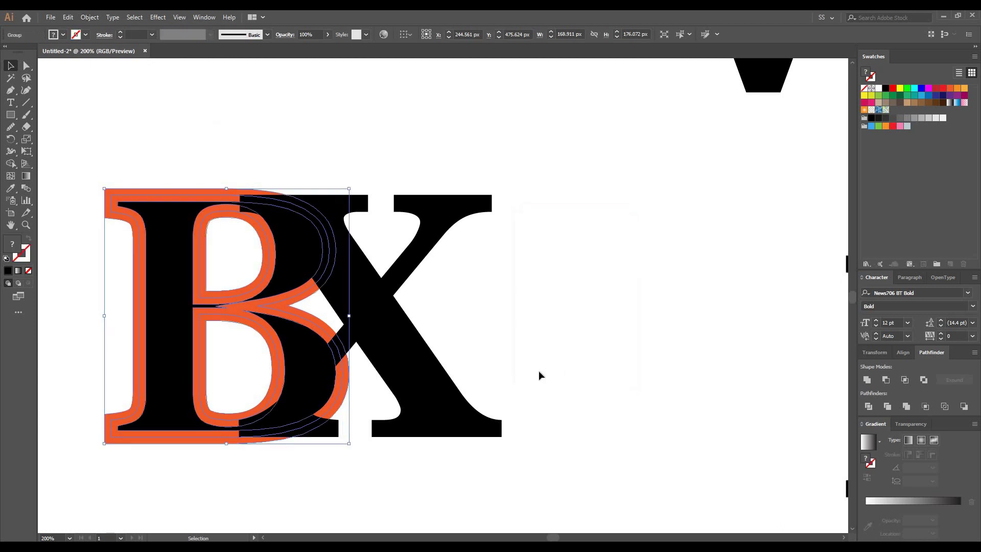
left_click(867, 379)
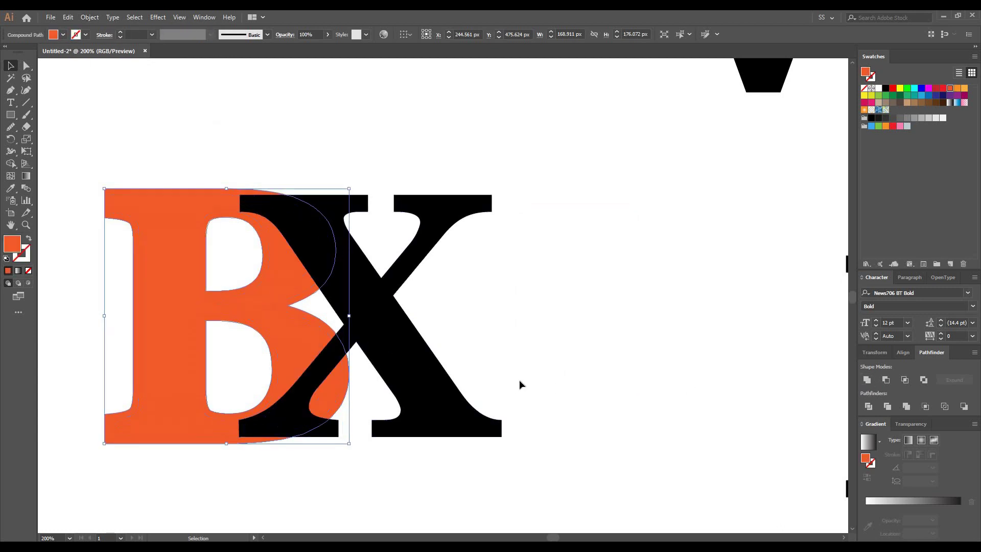
- Select the orange B and the X, and merge their overlapping areas into the orange B with Shape Builder
right_click(347, 367)
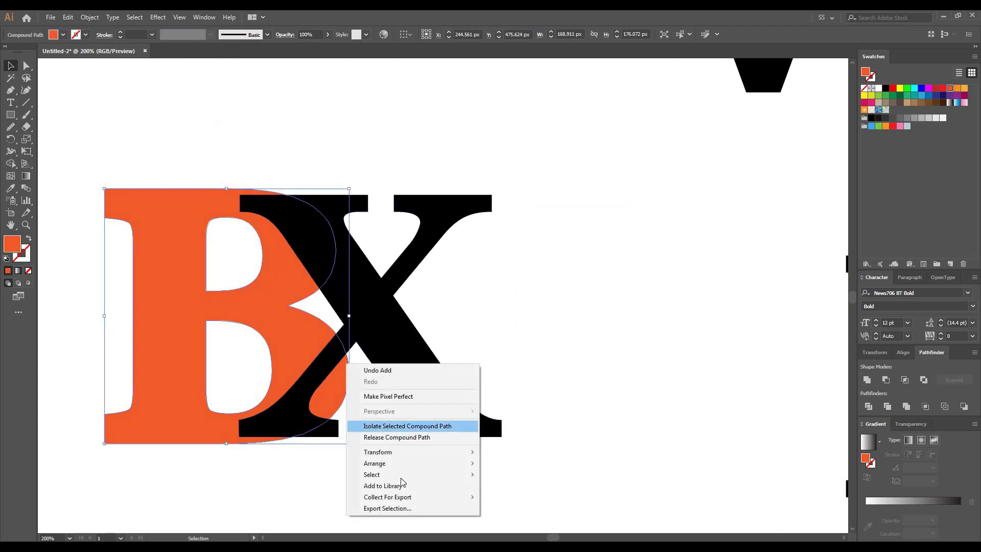
left_click(505, 462)
left_click(405, 377, "shift")
left_click(11, 164)
left_click_drag(308, 348, 324, 427)
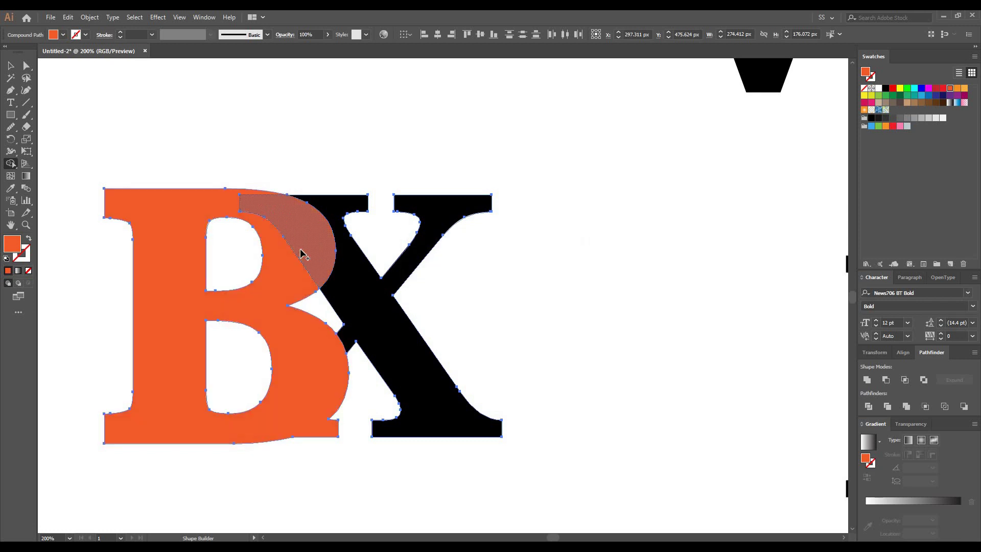
left_click_drag(294, 269, 298, 222)
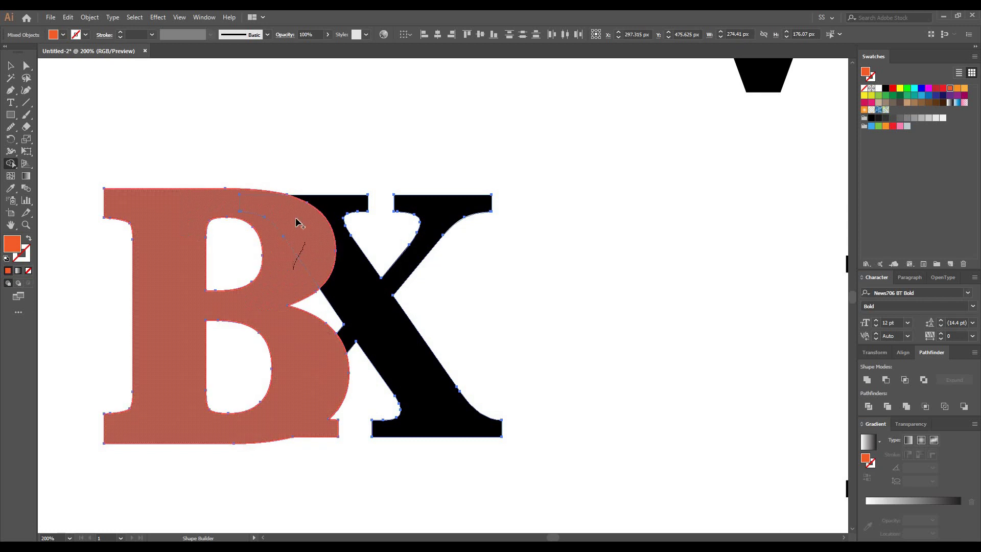
left_click_drag(254, 193, 37, 90)
- Delete the merged orange B shape to leave a thin gap between the black B and the X
left_click(26, 67)
left_click(262, 153)
left_click(315, 273)
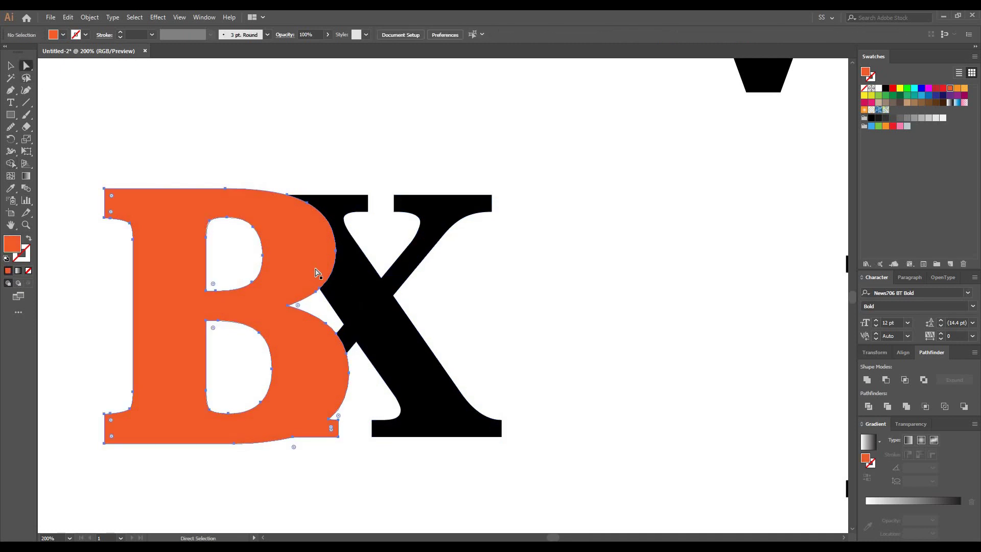
key("Delete")
scroll(558, 355, "down", 1, "alt")
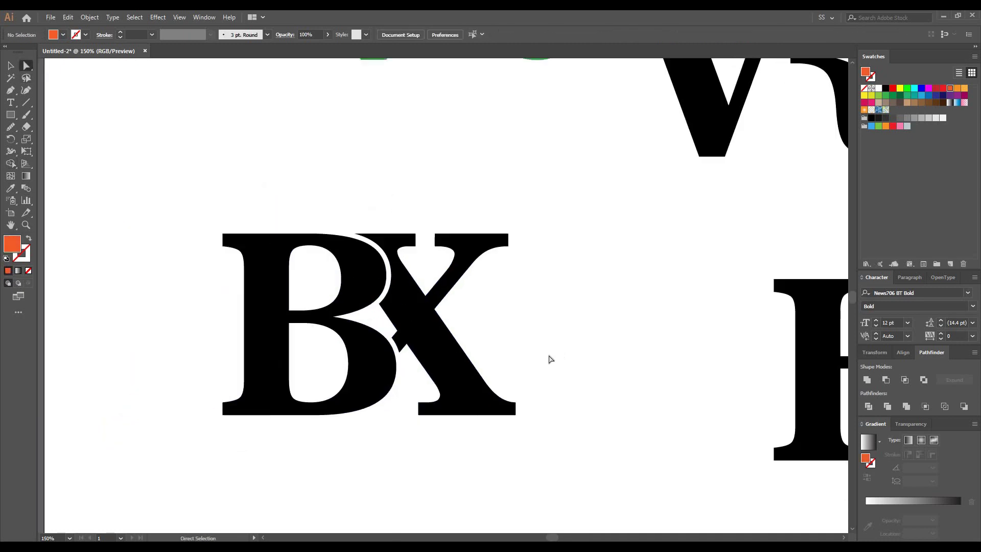
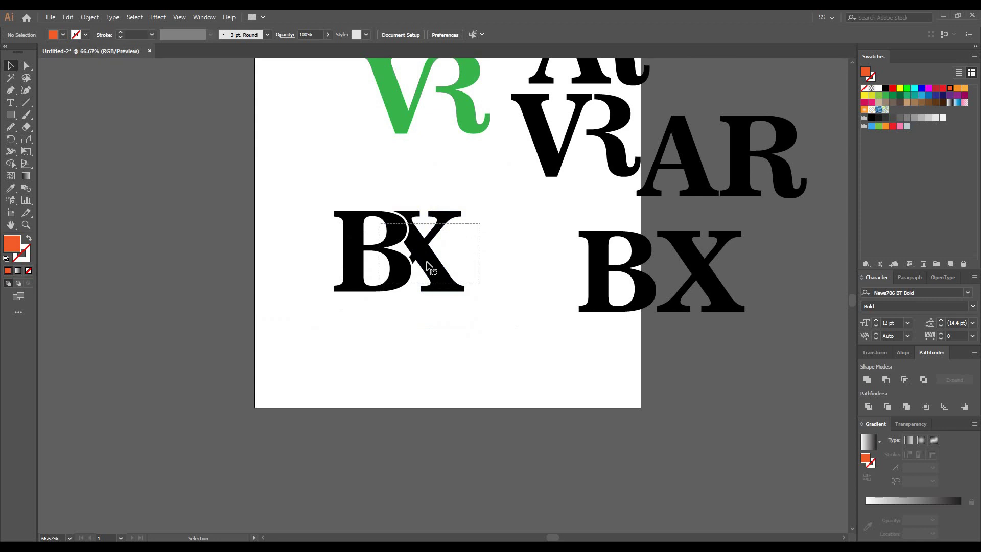
- Move the BX mark off the artboard's left side and duplicate the spare BX text onto the artboard
left_click_drag(688, 307, 474, 309, "alt")
double_click(465, 292)
scroll(466, 293, "up", 1)
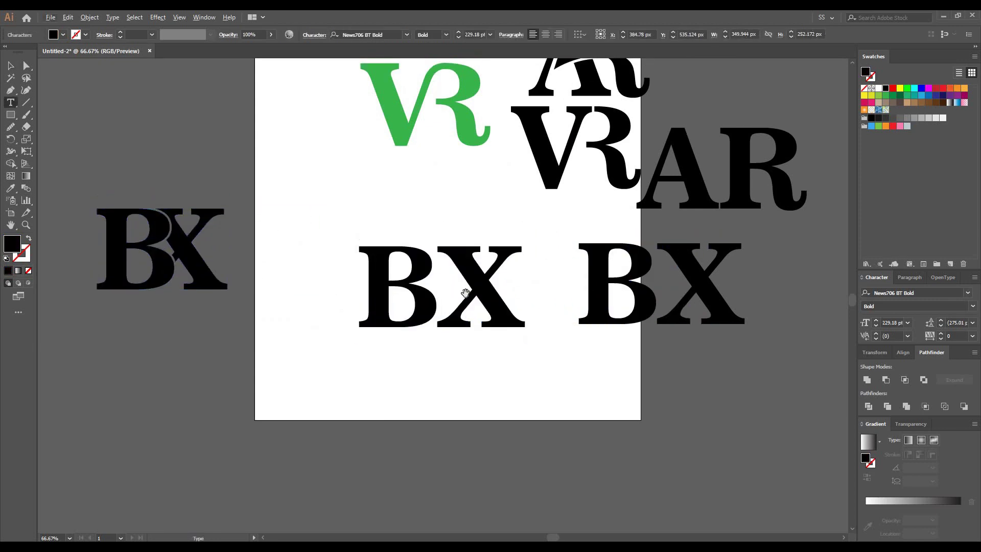
- Convert the new BX text copy to outlines and ungroup its letters
key("ctrl+equal")
key("ctrl+equal")
right_click(477, 292)
left_click(503, 361)
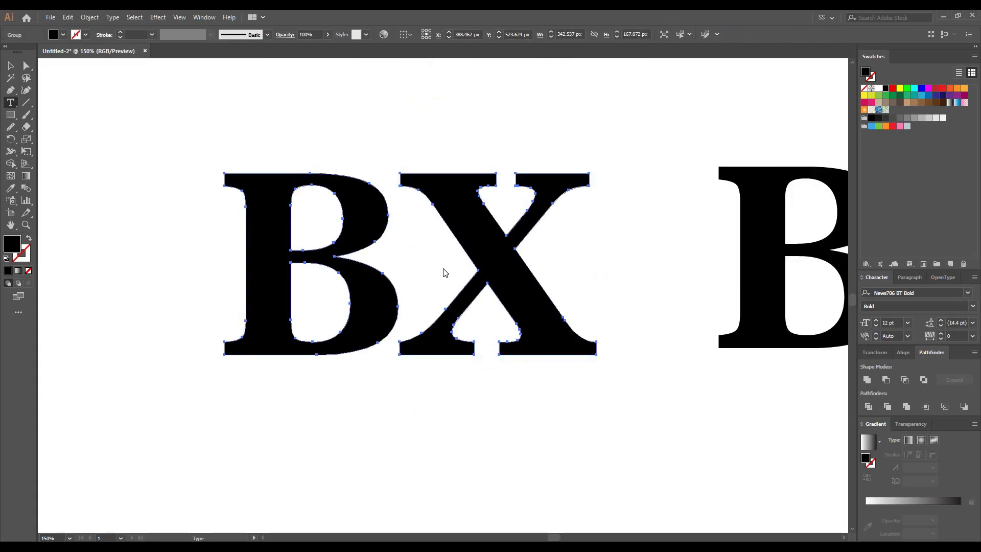
right_click(444, 272)
left_click(473, 353)
- Erase the left stem of the outlined B, keeping its two bowls and the short middle bar
left_click(26, 66)
left_click(26, 127)
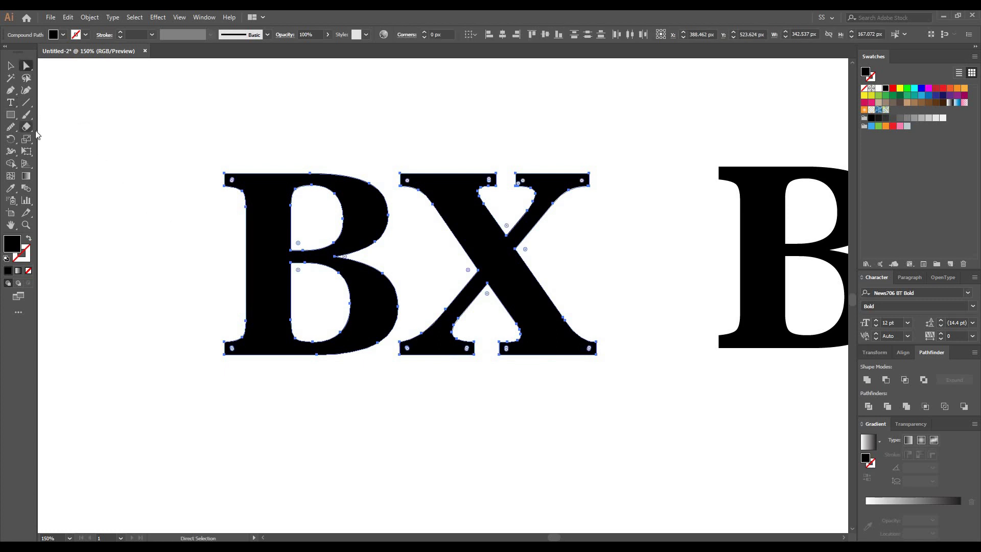
left_click_drag(155, 141, 300, 382)
- Move the X to the left of the stemless B so its right serifs join the B's bowls
left_click(12, 67)
left_click_drag(536, 291, 143, 257)
right_click(448, 273)
left_click(439, 236)
left_click(501, 254)
- Move the joined XB mark right, away from the artboard's left edge, and deselect it
scroll(554, 259, "down", 1)
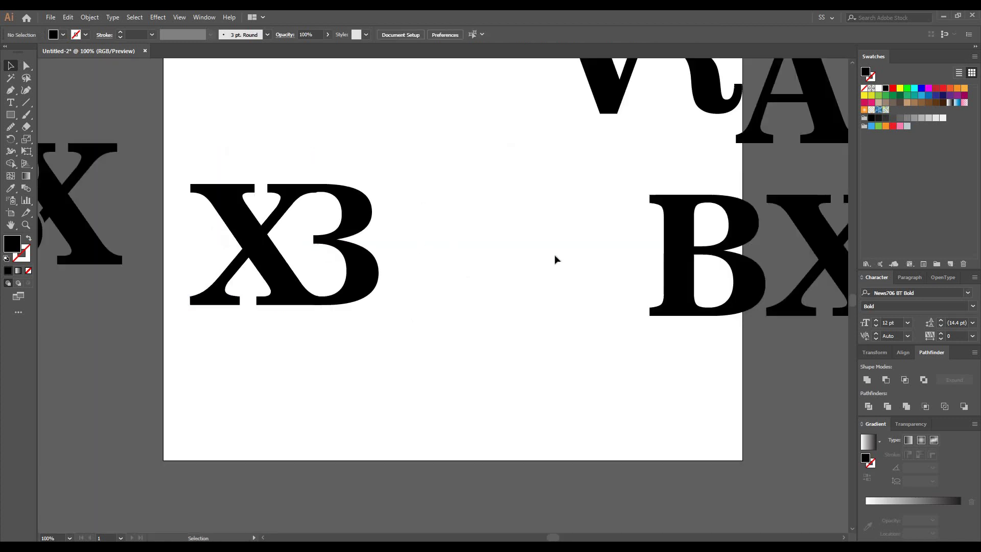
scroll(228, 307, "up", 1)
left_click_drag(276, 265, 366, 265)
left_click(726, 312)
scroll(582, 225, "up", 1)
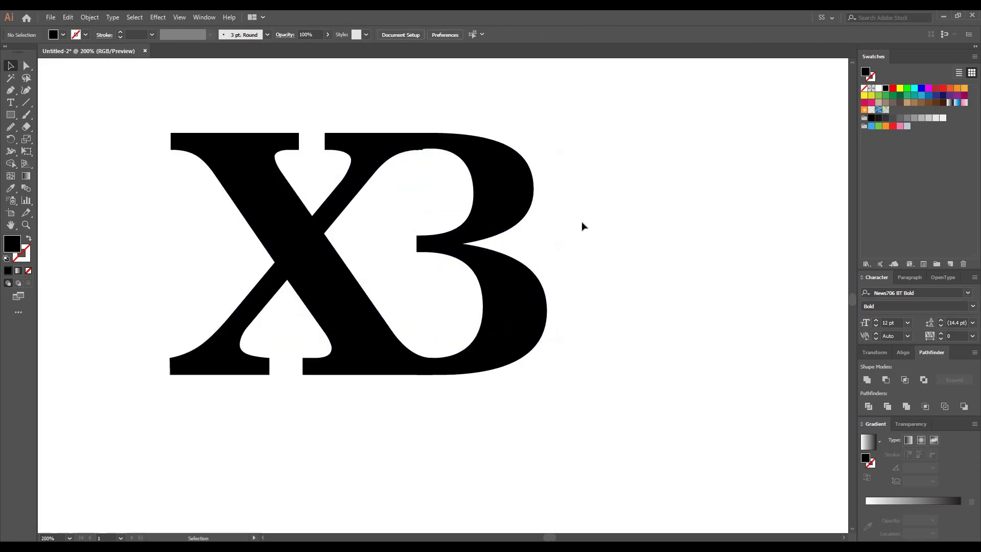